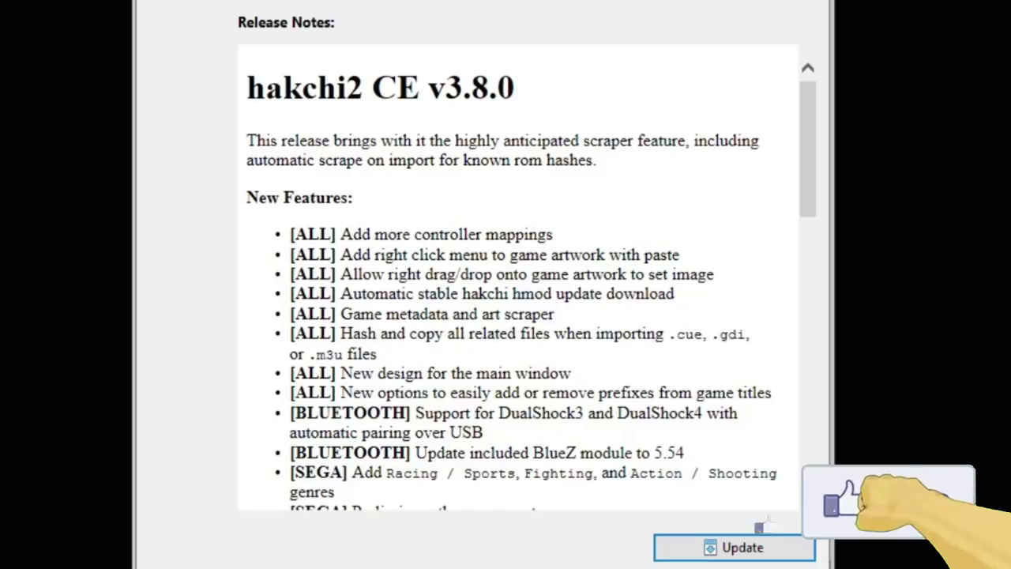
# Scroll down through the hakchi2 CE v3.8.0 release notes to read the features, fixes and changes.
pyautogui.scroll(-4, 948, 255)
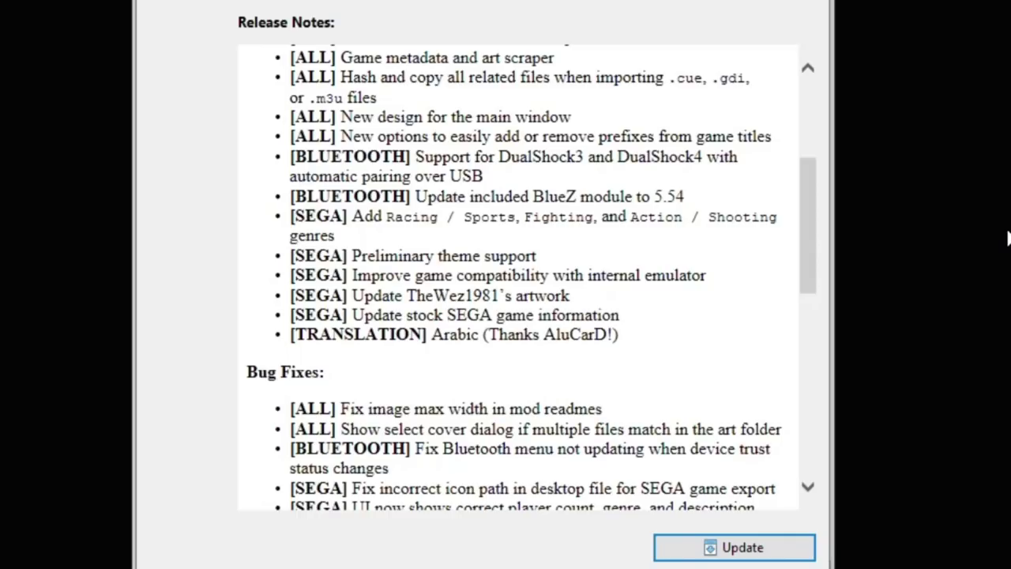
pyautogui.scroll(-5, 517, 276)
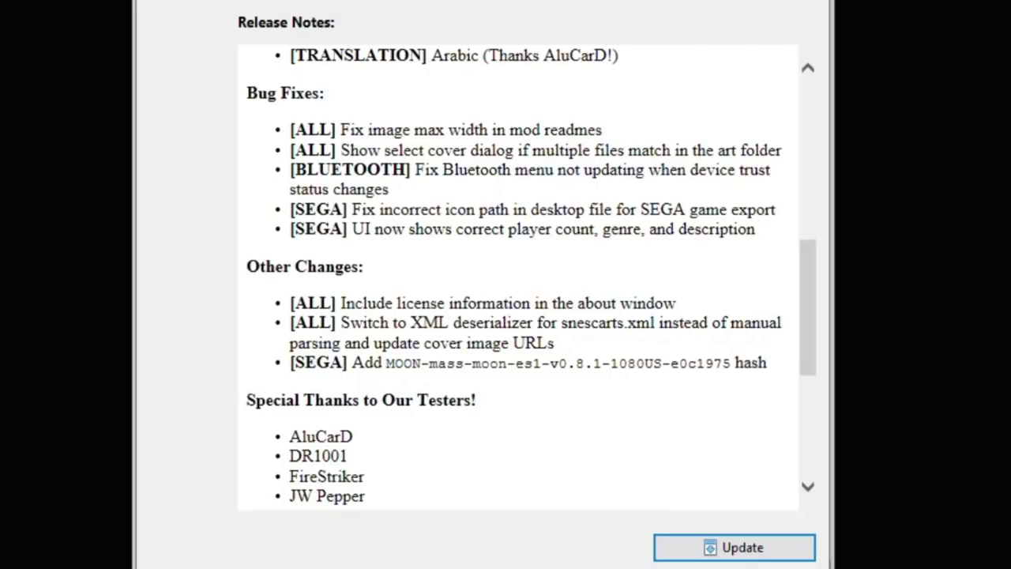
# Install the hakchi CE v3.8.0 update and let the program restart.
pyautogui.click(714, 553)
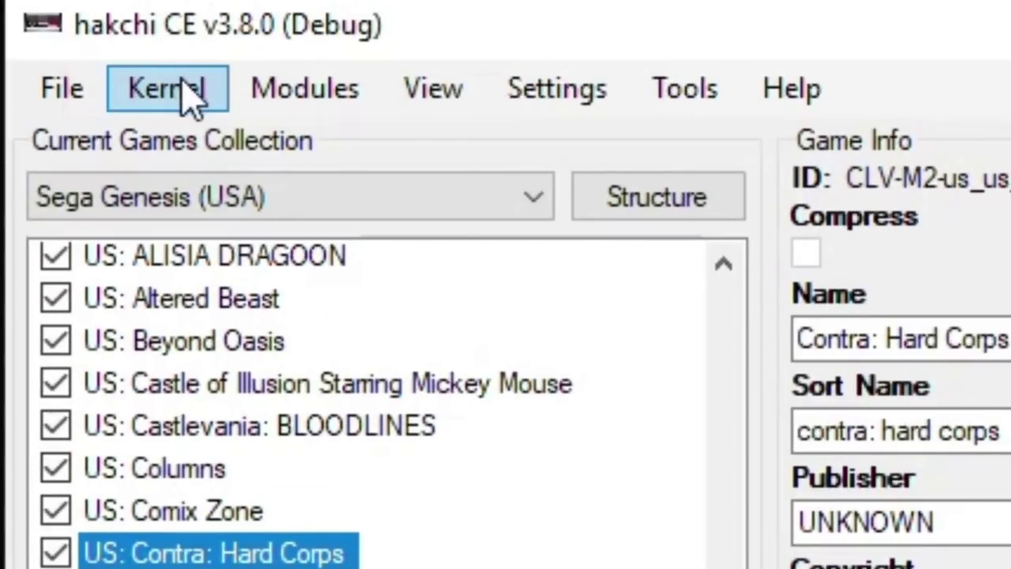
# Flash the custom kernel onto the Genesis Mini using Kernel > Install / Repair.
pyautogui.click(69, 42)
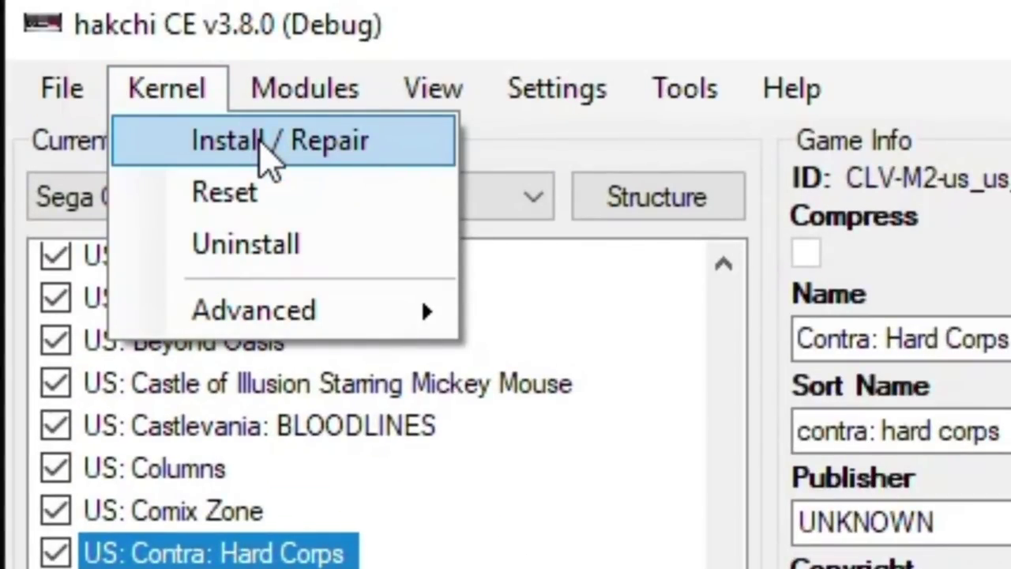
pyautogui.click(260, 143)
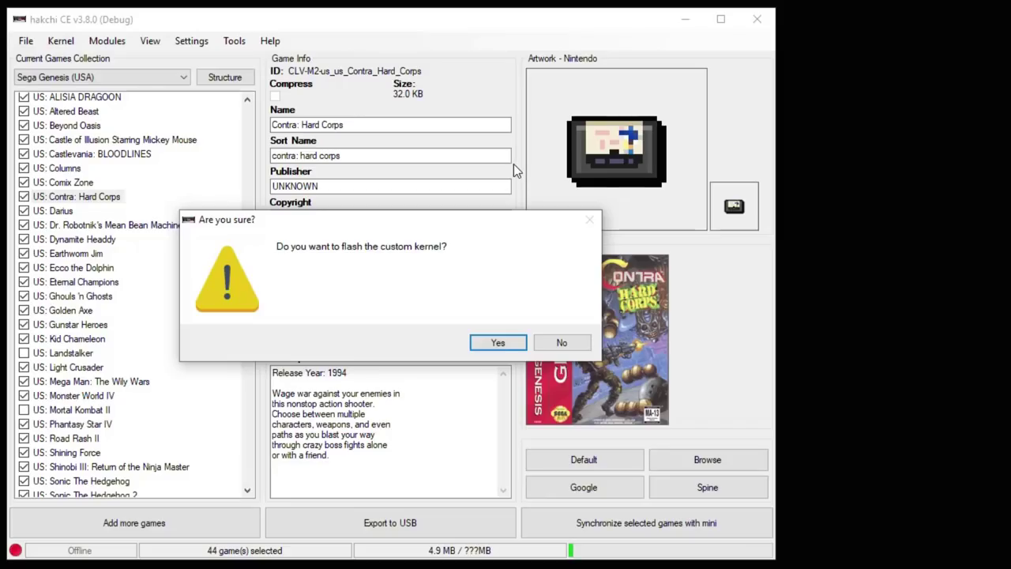
pyautogui.click(501, 344)
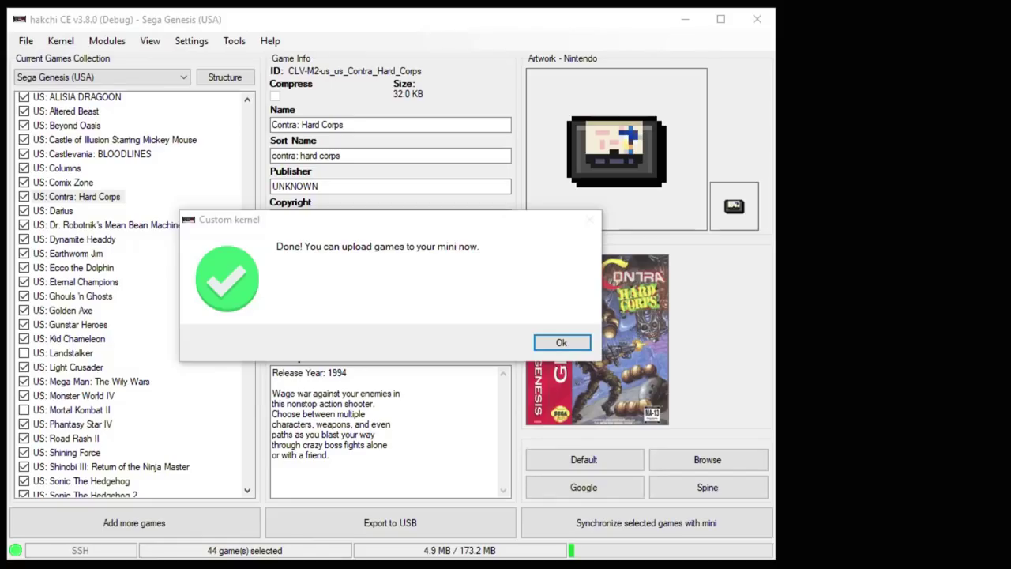
# Dismiss the kernel Done message and read Help > Important message.
pyautogui.press('Return')
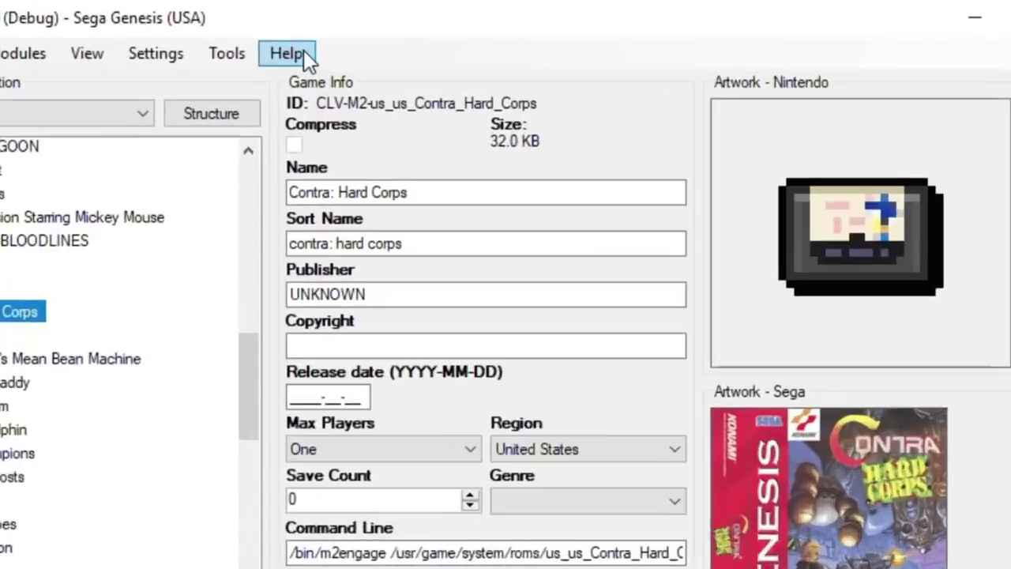
pyautogui.click(270, 40)
pyautogui.click(451, 376)
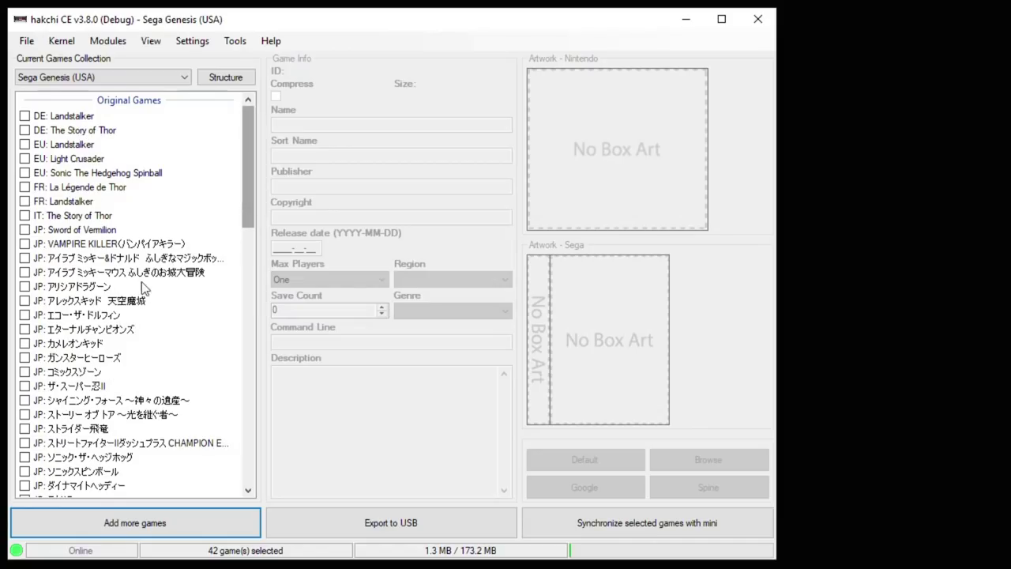
# View Landstalker's details and look through the Super NES (USA) and NES (USA/Europe) collections.
pyautogui.scroll(-15, 146, 289)
pyautogui.click(63, 145)
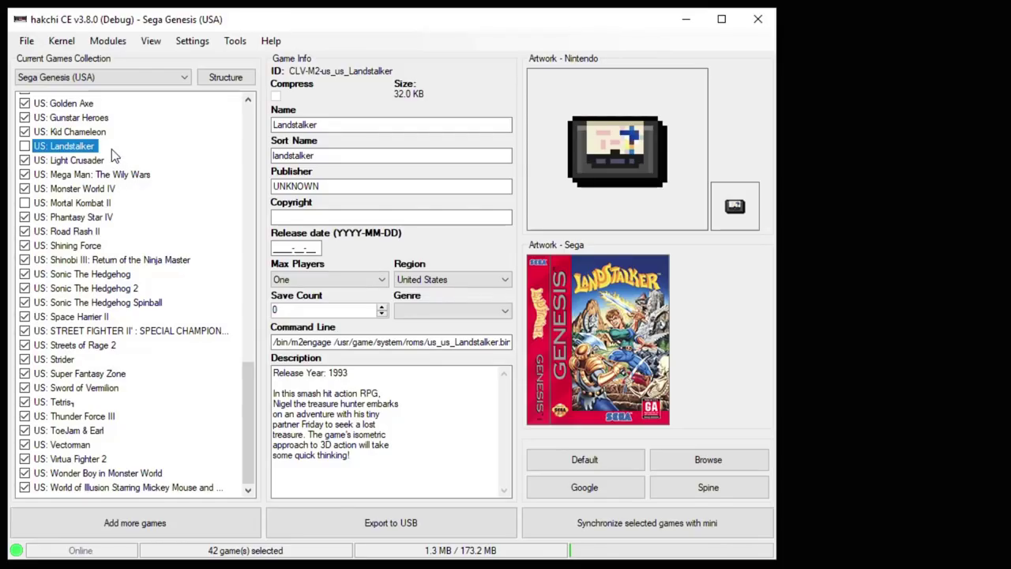
pyautogui.click(177, 76)
pyautogui.click(178, 84)
pyautogui.click(180, 76)
pyautogui.click(180, 89)
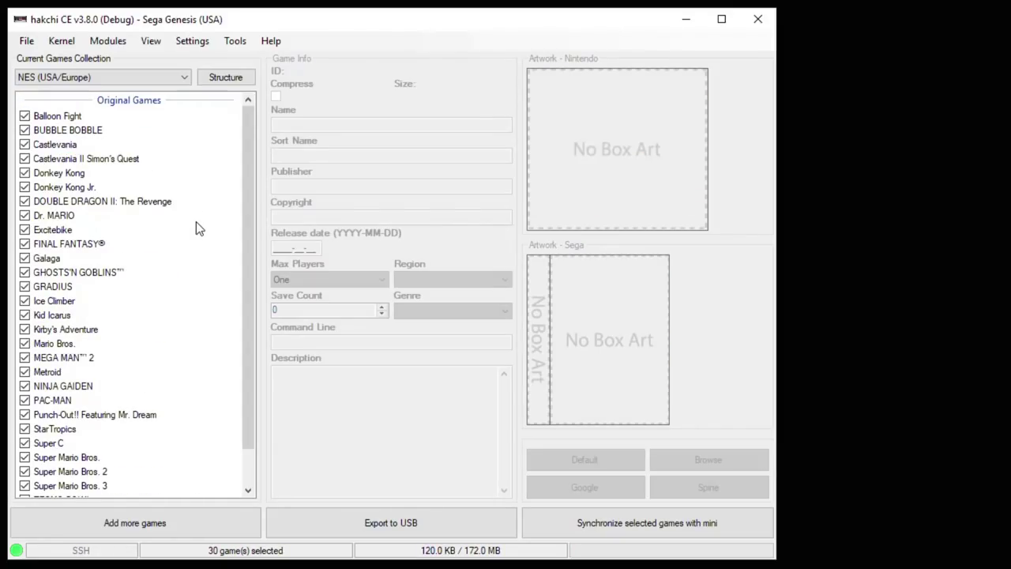
pyautogui.moveTo(247, 234); pyautogui.dragTo(255, 267)
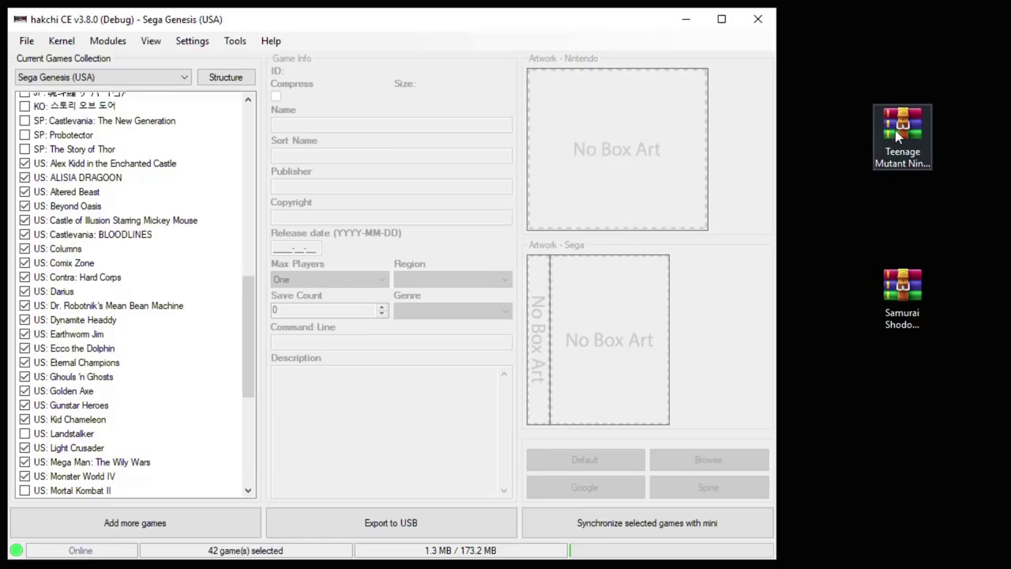
# Drag the Samurai Shodown and TMNT: The Hyperstone Heist zips onto the Genesis game list.
pyautogui.click(895, 130)
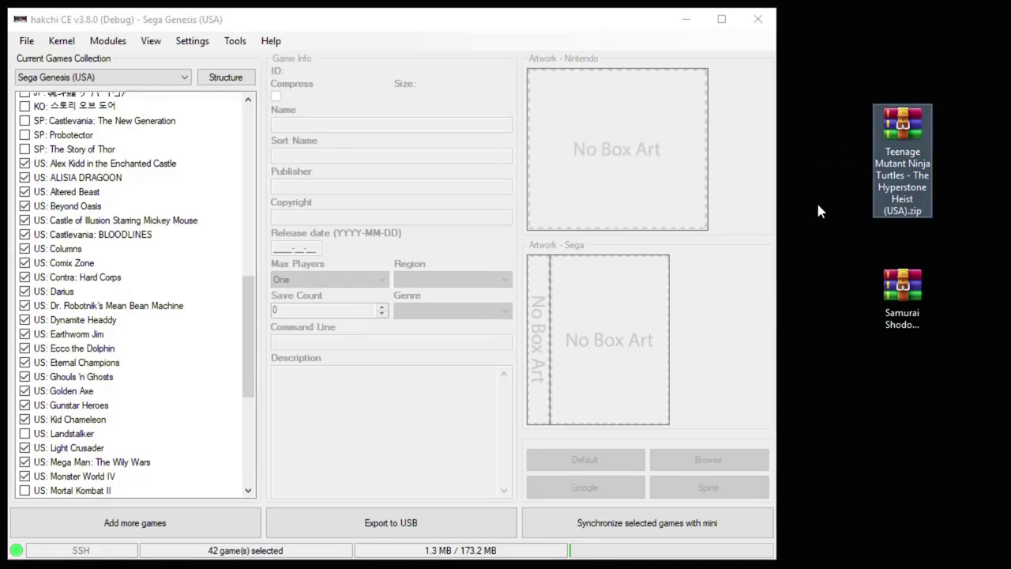
pyautogui.click(908, 304)
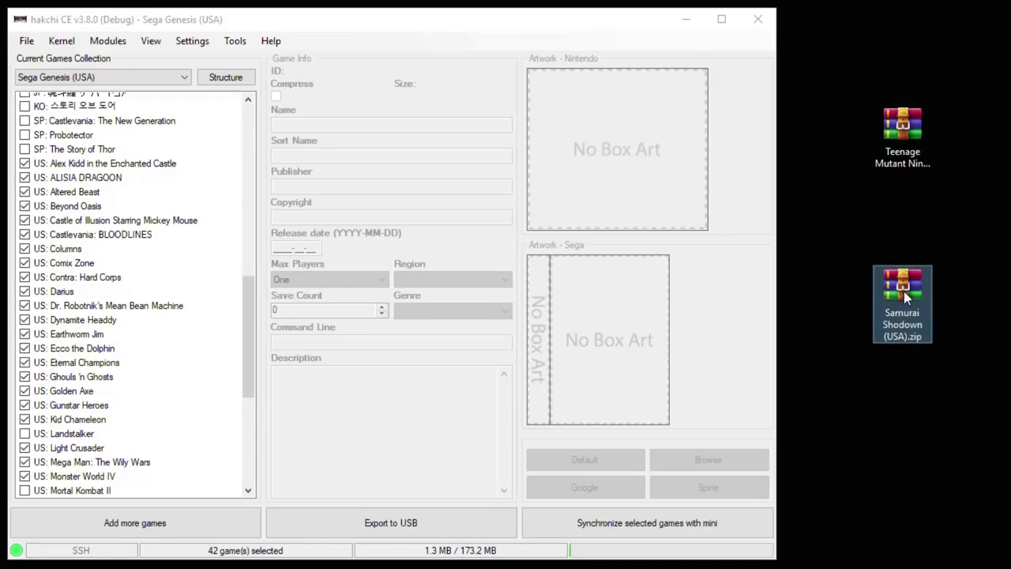
pyautogui.moveTo(904, 291); pyautogui.dragTo(116, 263)
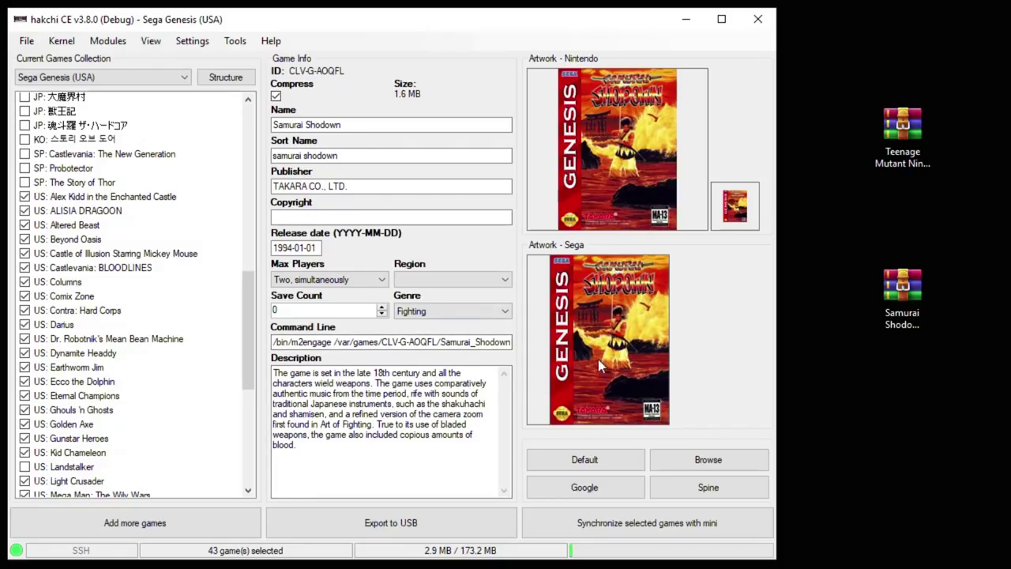
pyautogui.moveTo(906, 142); pyautogui.dragTo(140, 214)
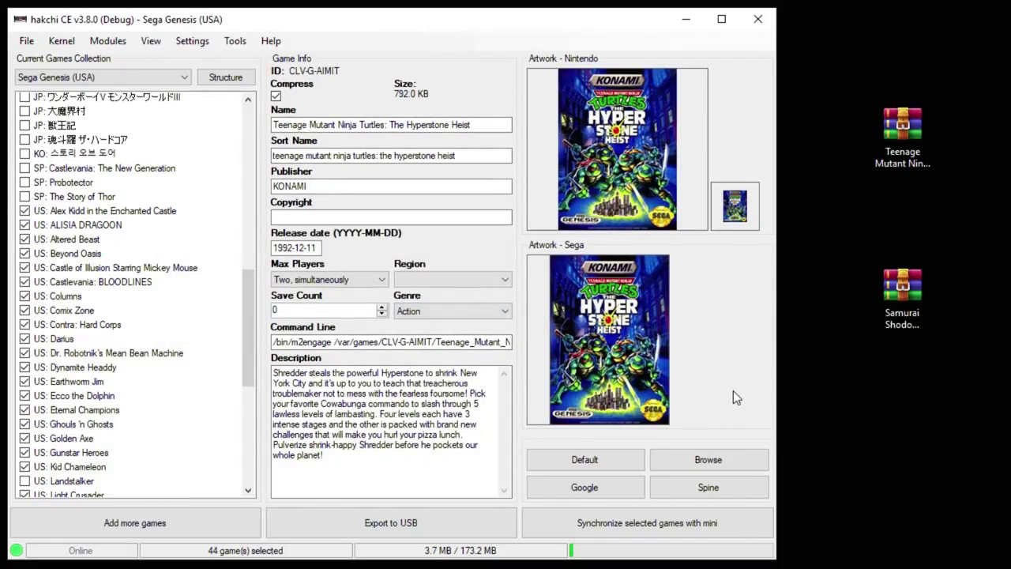
# Give Hyperstone Heist a USA - Genesis (USA, Grid) spine with the first logo, then add Breath of Fire and 8 Eyes zips.
pyautogui.click(718, 487)
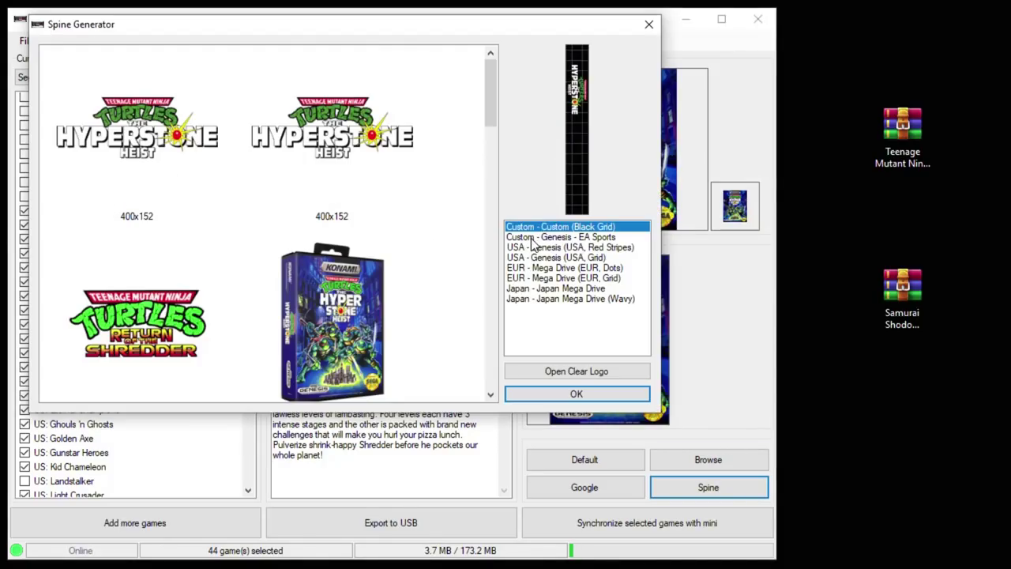
pyautogui.click(531, 238)
pyautogui.click(535, 247)
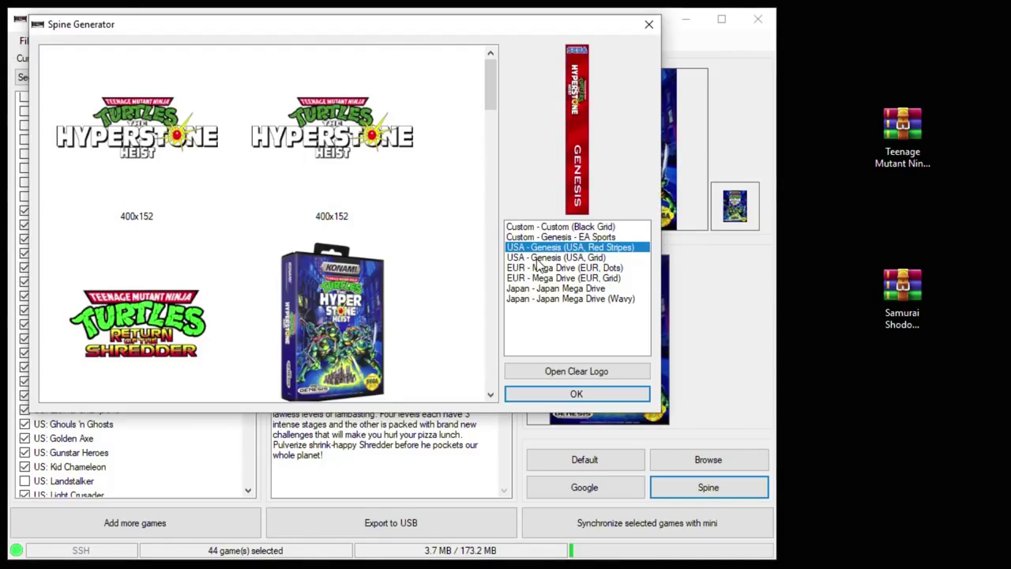
pyautogui.click(537, 259)
pyautogui.click(131, 138)
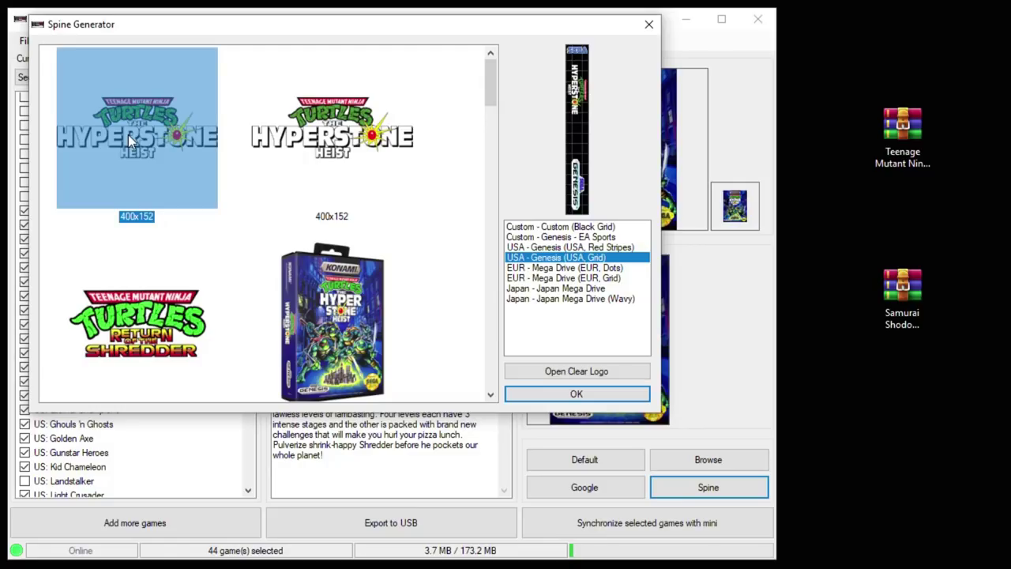
pyautogui.click(576, 393)
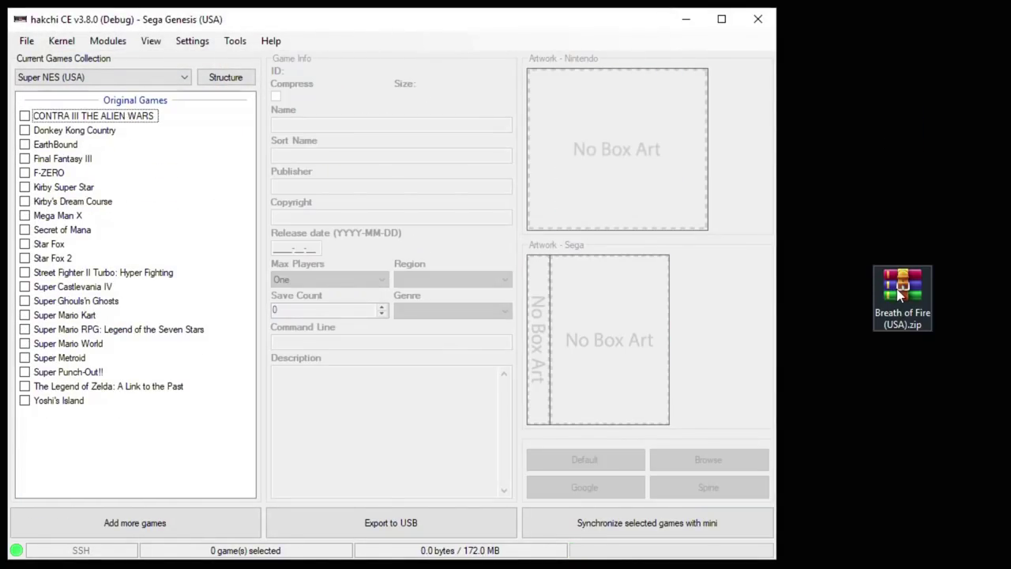
pyautogui.moveTo(898, 291); pyautogui.dragTo(149, 169)
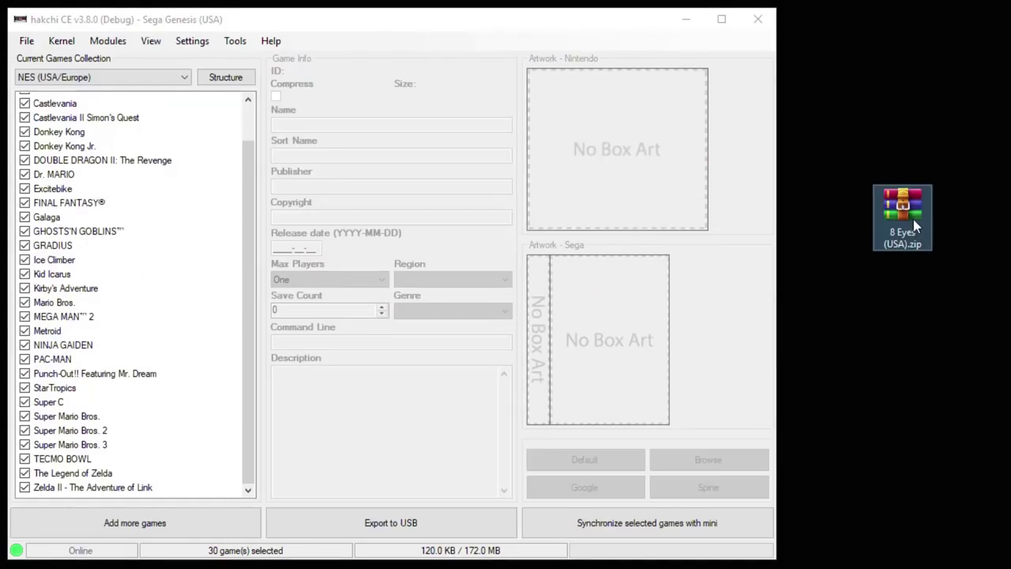
pyautogui.moveTo(913, 218); pyautogui.dragTo(132, 255)
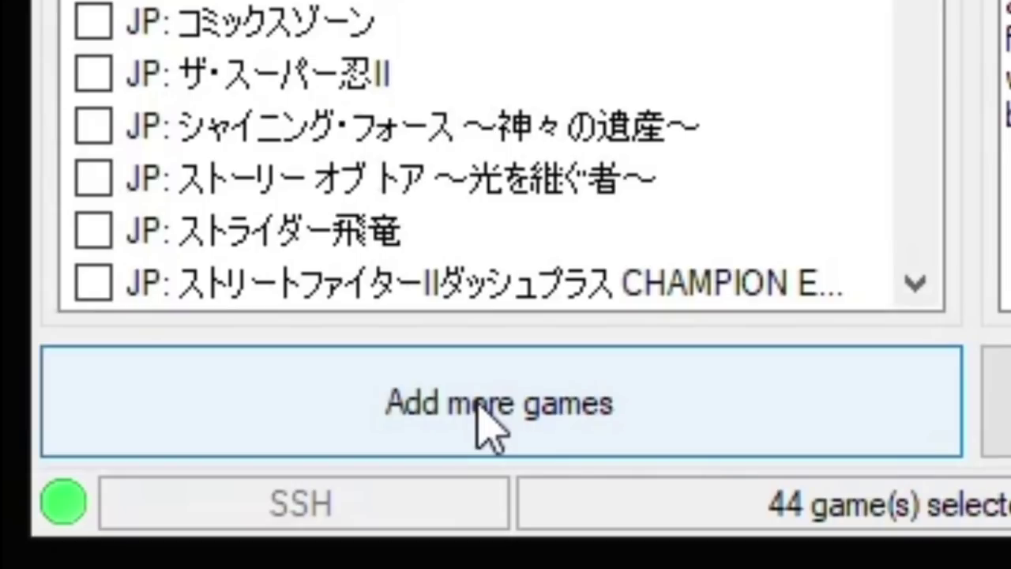
# Import the four zips from Chuck Rock through Cliffhanger via Add more games.
pyautogui.click(483, 427)
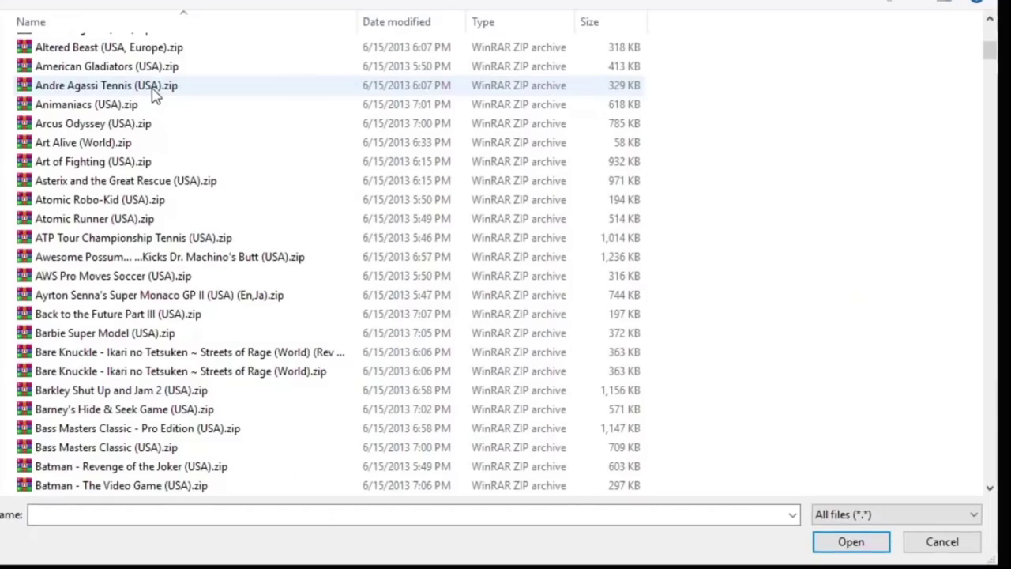
pyautogui.scroll(-11, 150, 289)
pyautogui.scroll(-10, 148, 289)
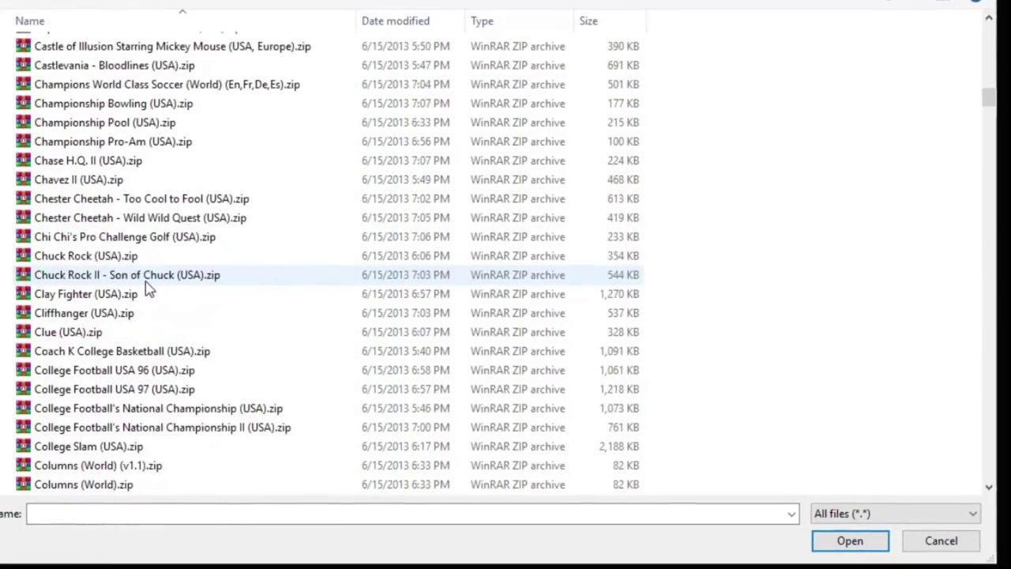
pyautogui.click(85, 256)
pyautogui.keyDown('shift'); pyautogui.click(84, 314); pyautogui.keyUp('shift')
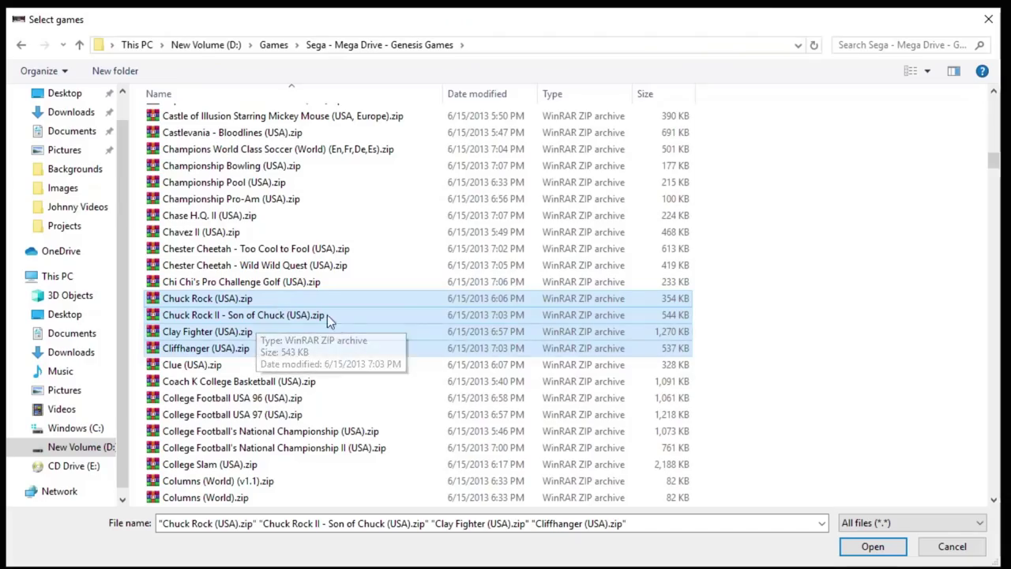
pyautogui.click(868, 545)
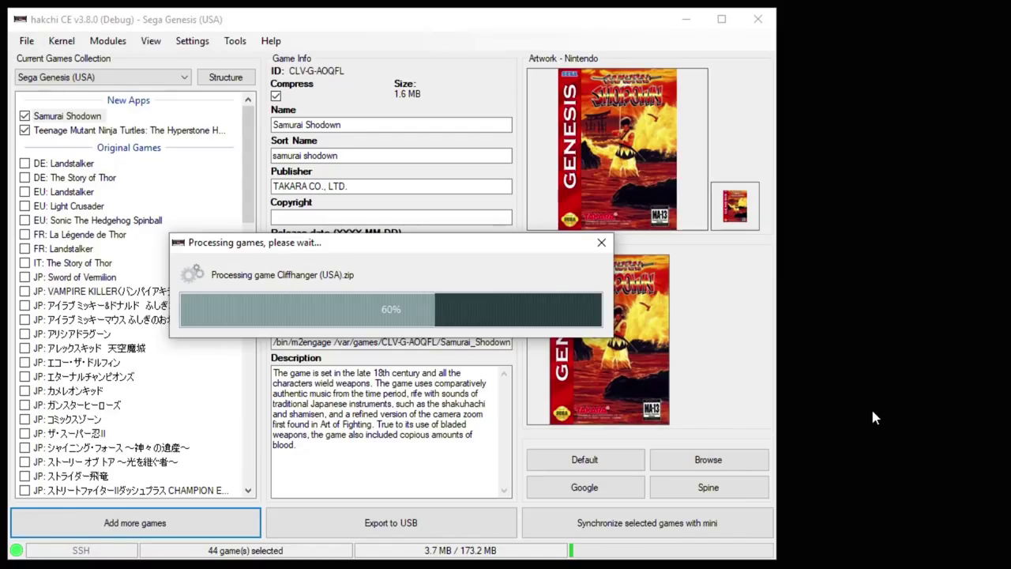
# Check the new ClayFighter and Chuck Rock II entries and view Chuck Rock's details.
pyautogui.click(54, 144)
pyautogui.click(56, 129)
pyautogui.click(53, 117)
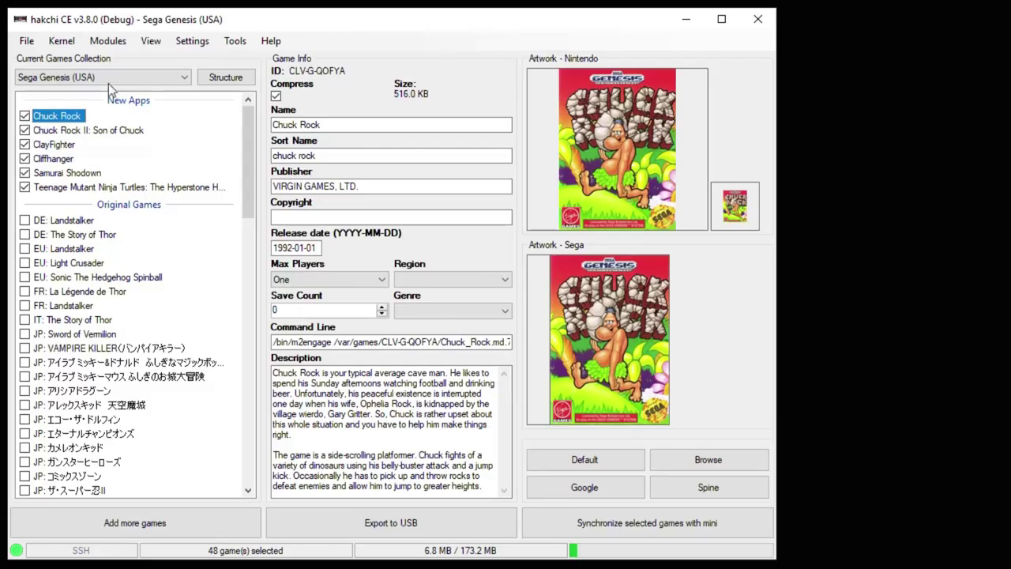
# Add the prefix 'USGEN' to Chuck Rock from its right-click menu.
pyautogui.rightClick(55, 116)
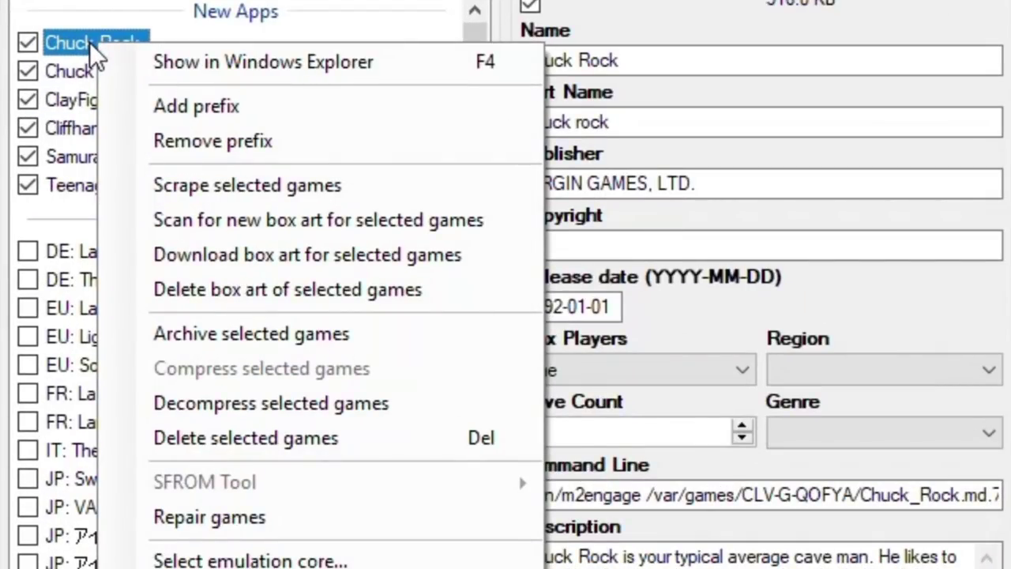
pyautogui.click(211, 104)
pyautogui.write('USGEN')
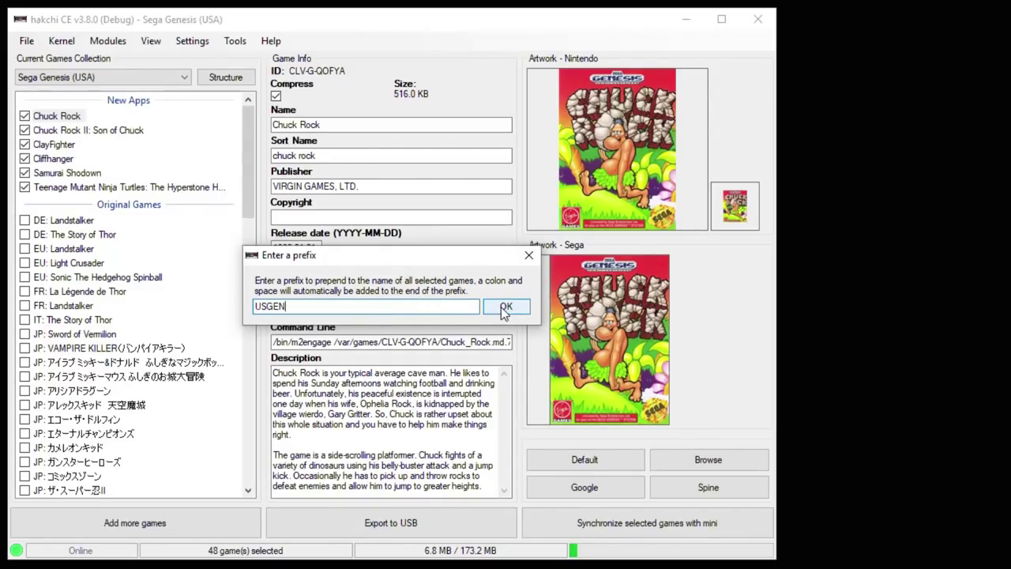
pyautogui.click(504, 308)
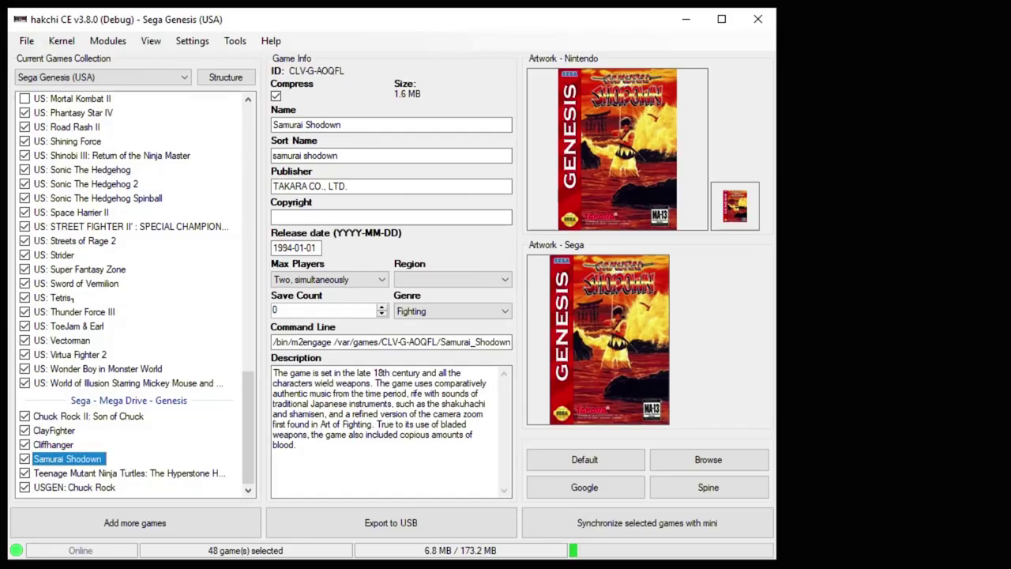
# Launch KMFD's Mod Hub from the Modules menu.
pyautogui.click(106, 42)
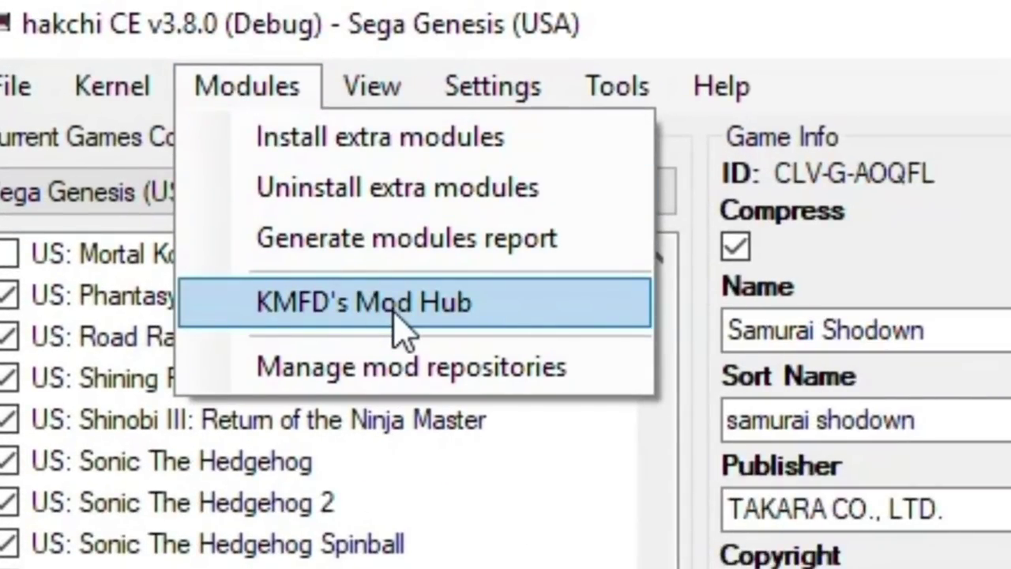
pyautogui.click(393, 310)
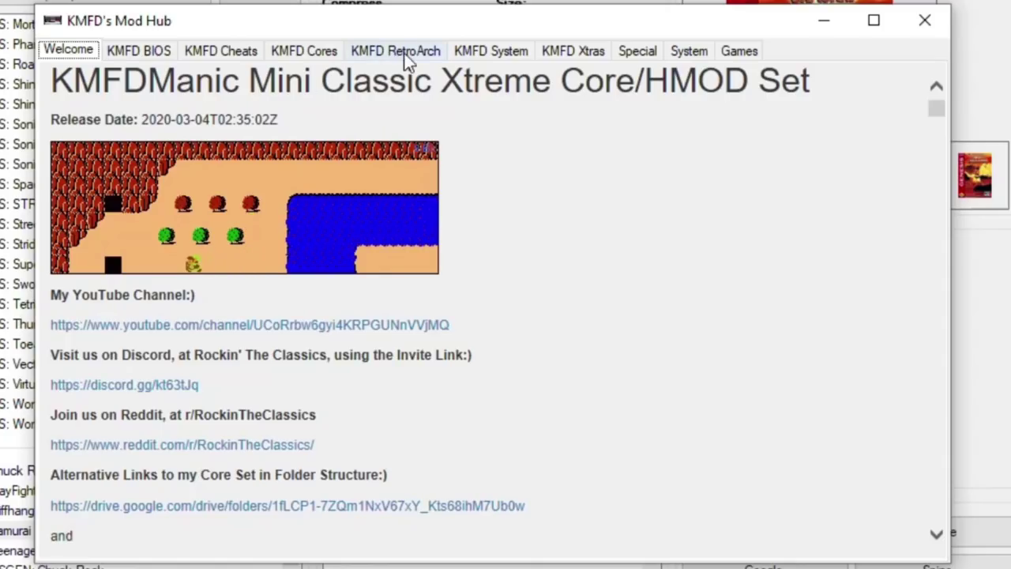
# On the KMFD RetroArch tab, preview the RetroArch 184 Xtreme Ozone, RGUI and XMB builds.
pyautogui.click(403, 49)
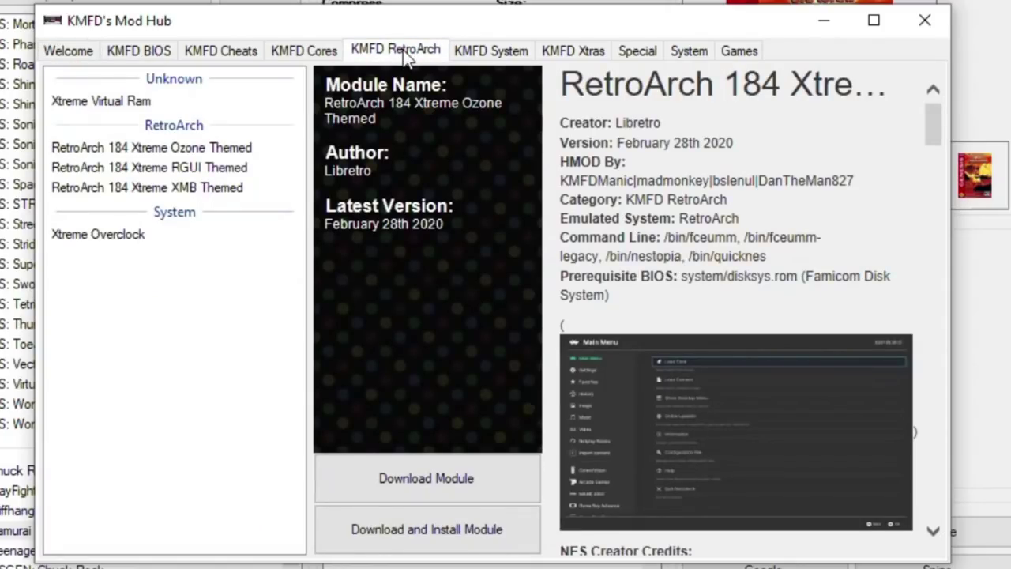
pyautogui.click(218, 147)
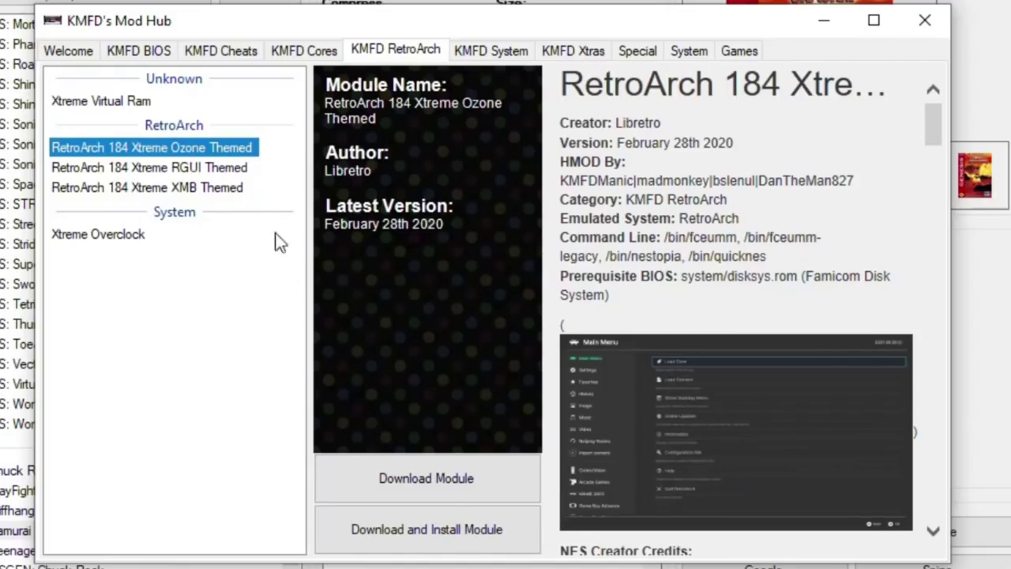
pyautogui.click(175, 167)
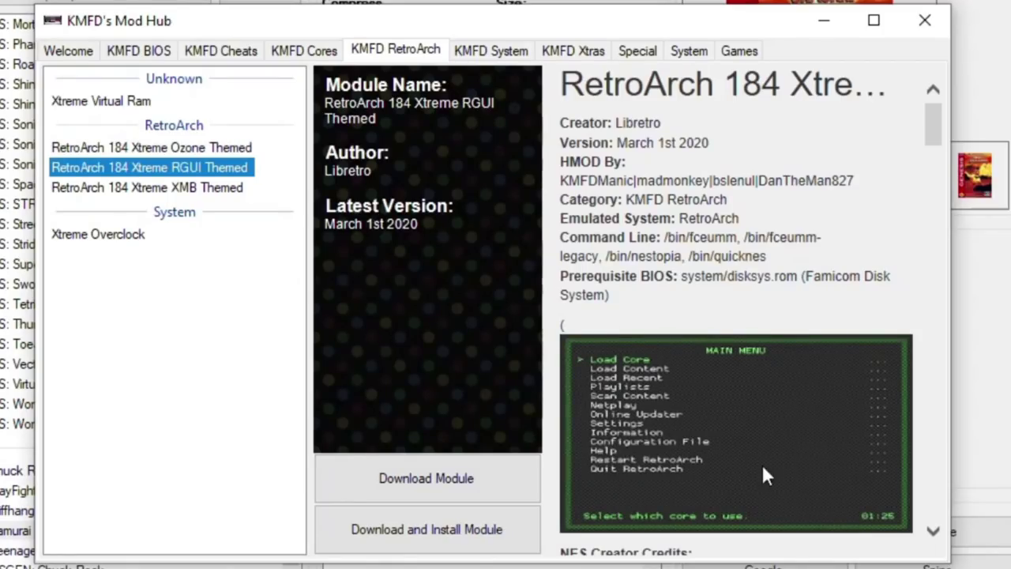
pyautogui.click(194, 190)
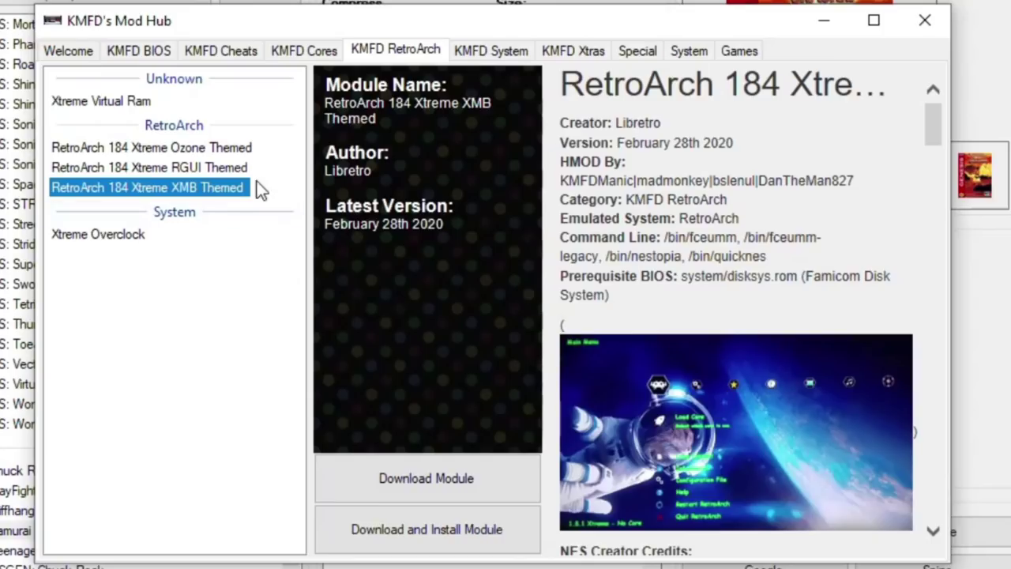
# In the KMFD Cores list, choose FCEUmm under Nintendo: NES, trying Nestopia before dropping it.
pyautogui.click(305, 52)
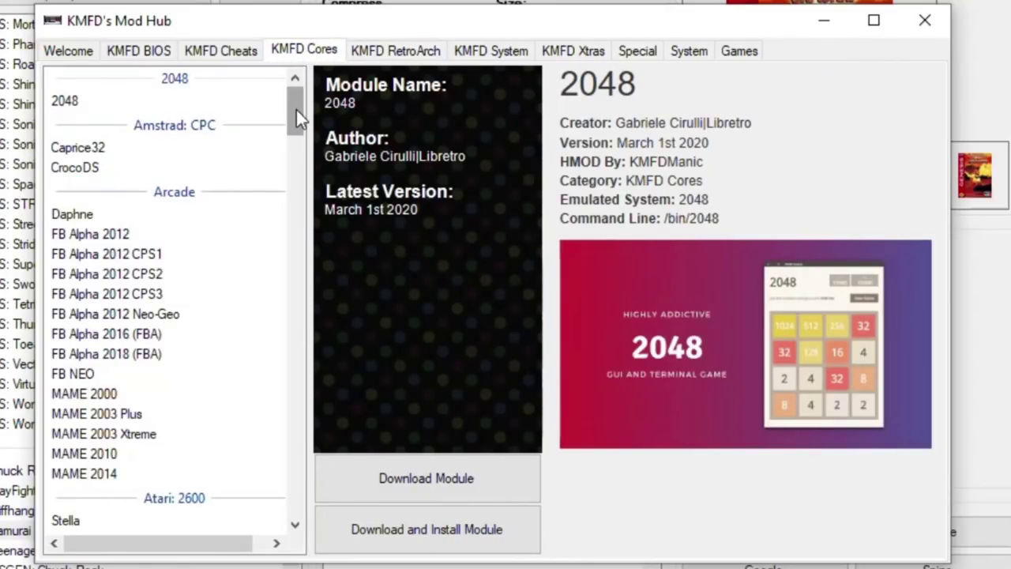
pyautogui.moveTo(297, 111); pyautogui.dragTo(295, 362)
pyautogui.click(150, 251)
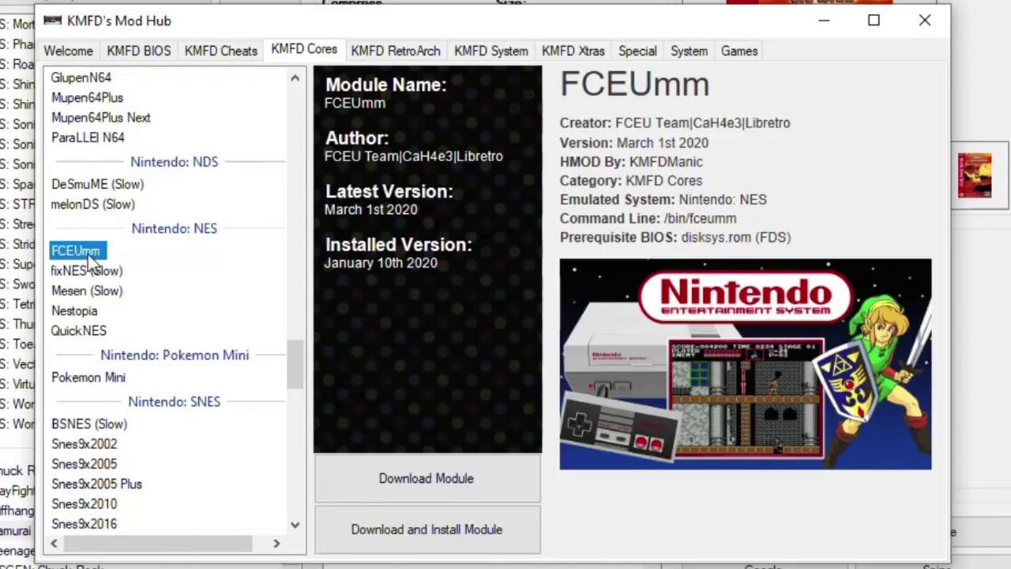
pyautogui.keyDown('ctrl'); pyautogui.click(103, 312); pyautogui.keyUp('ctrl')
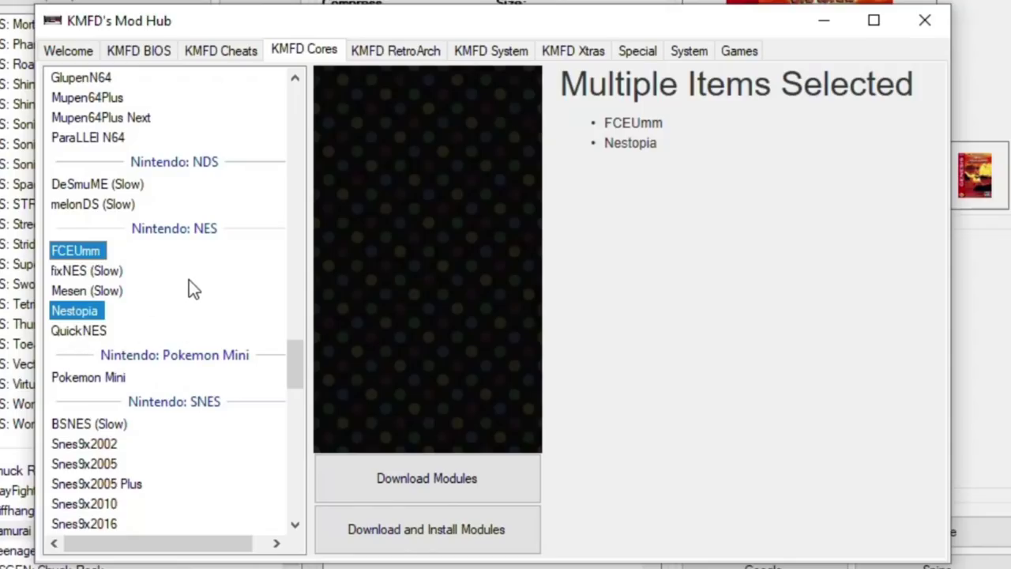
pyautogui.click(92, 259)
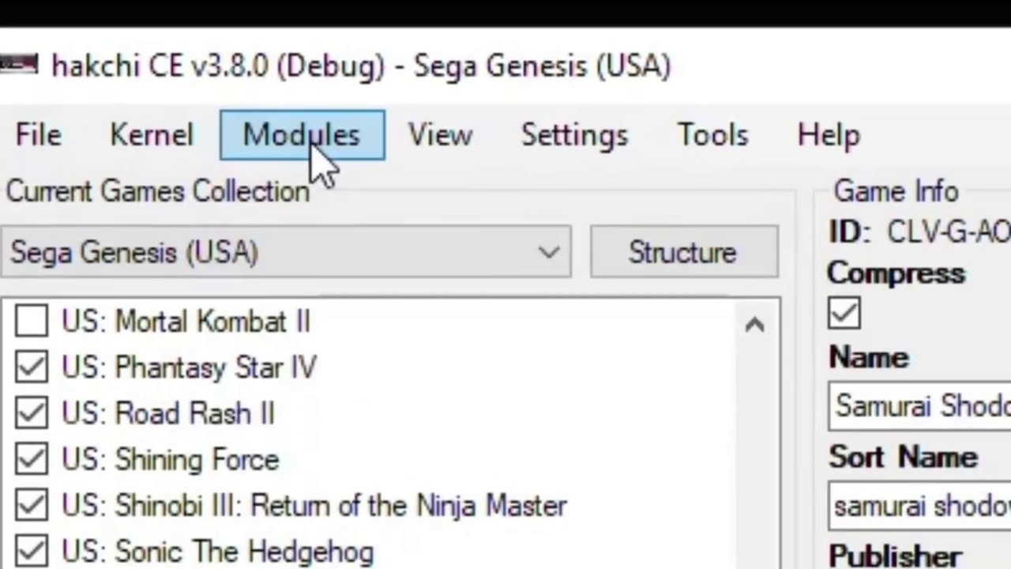
# Install the FCEUmm and RetroArch 184 Xtreme Ozone Themed extra modules onto the mini.
pyautogui.click(114, 45)
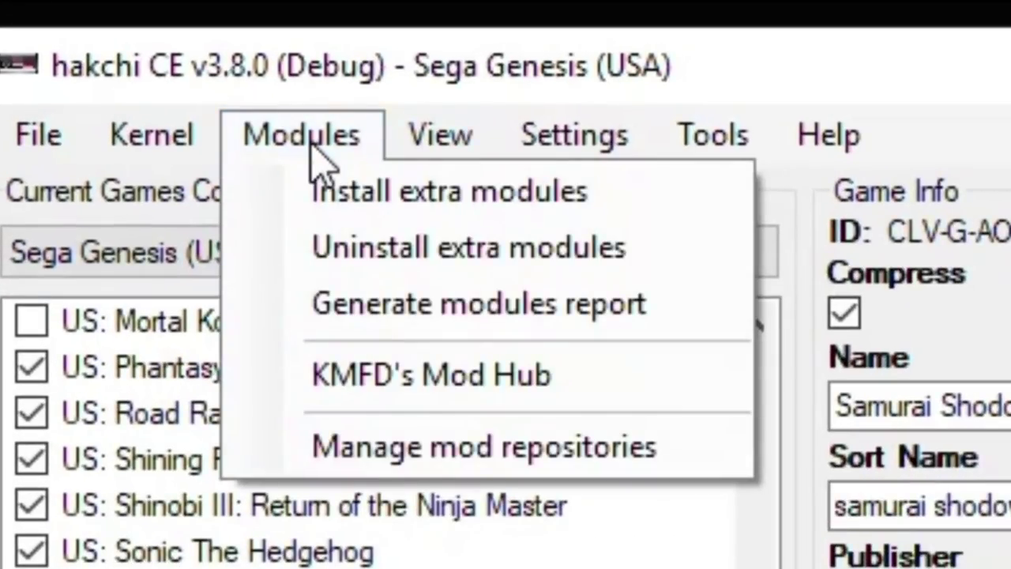
pyautogui.click(363, 207)
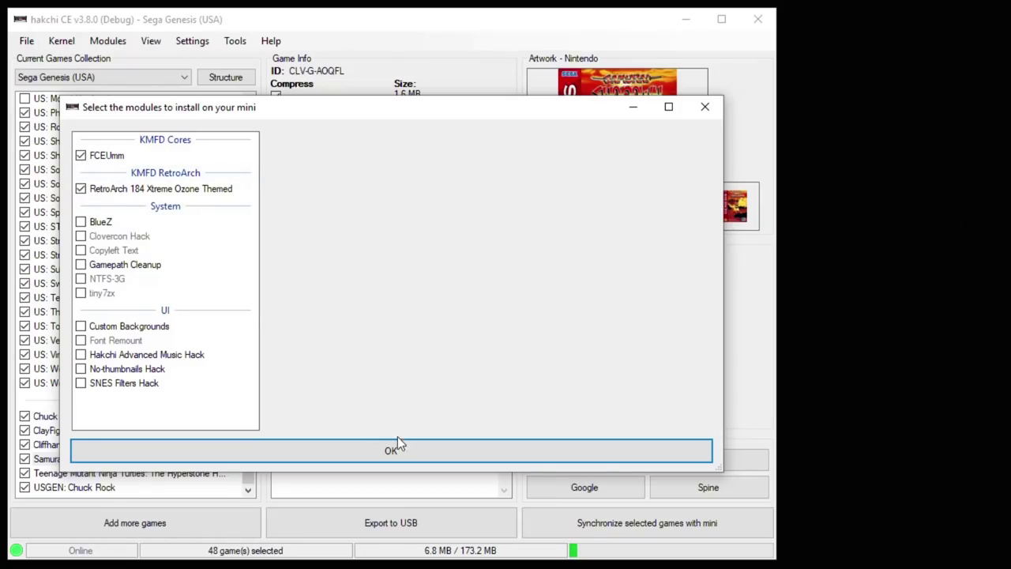
pyautogui.click(389, 452)
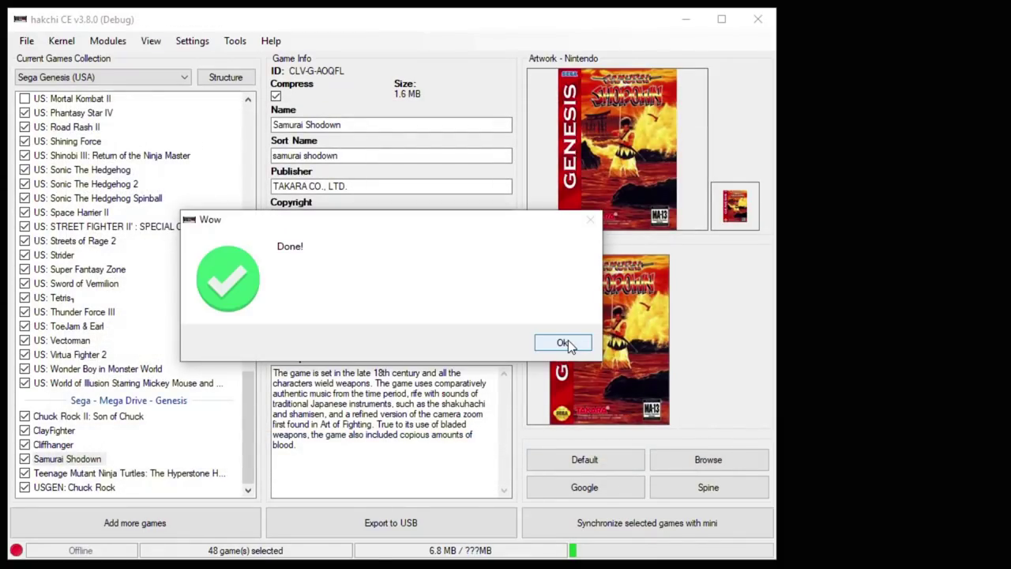
pyautogui.click(563, 342)
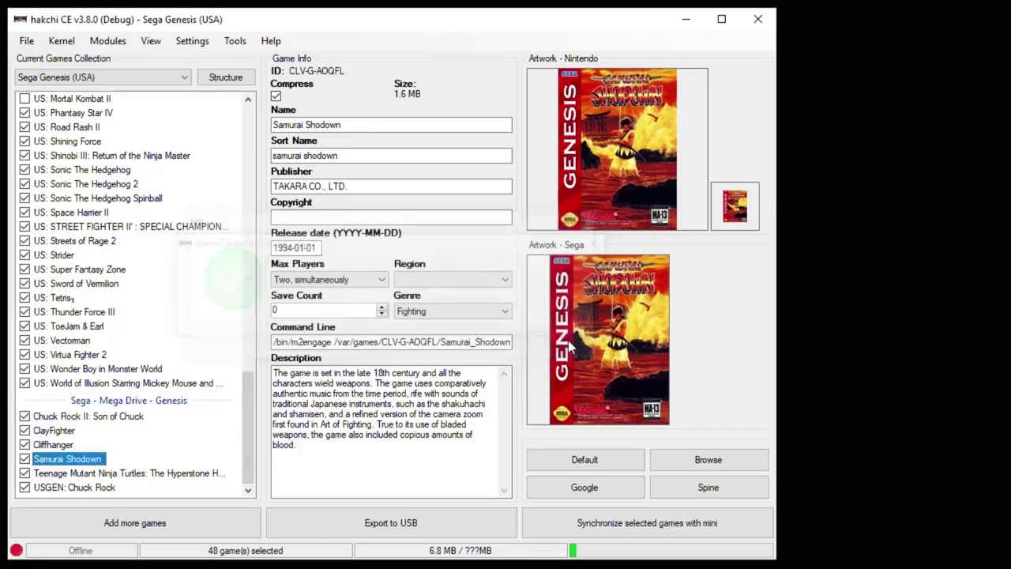
pyautogui.click(119, 46)
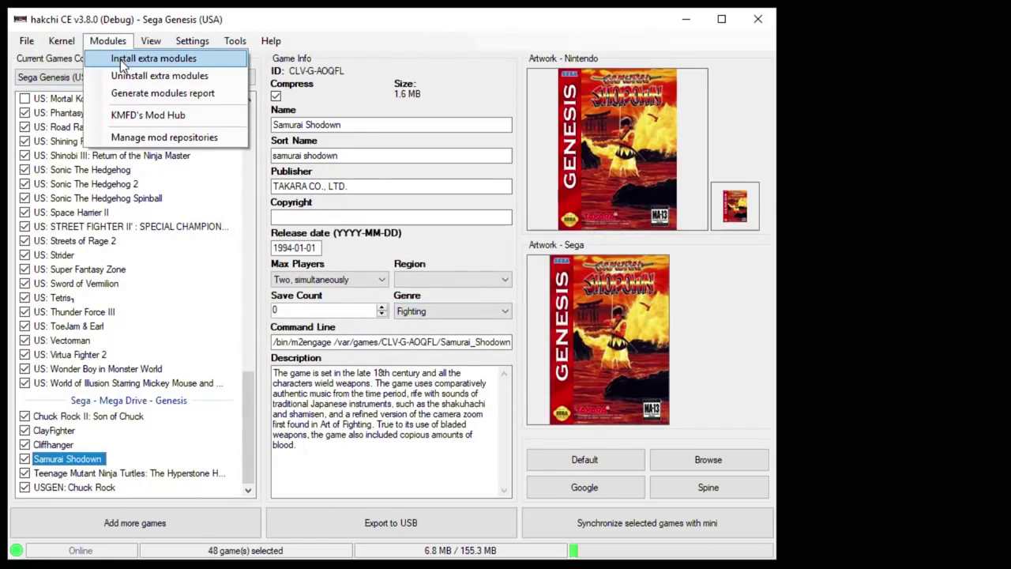
pyautogui.click(120, 60)
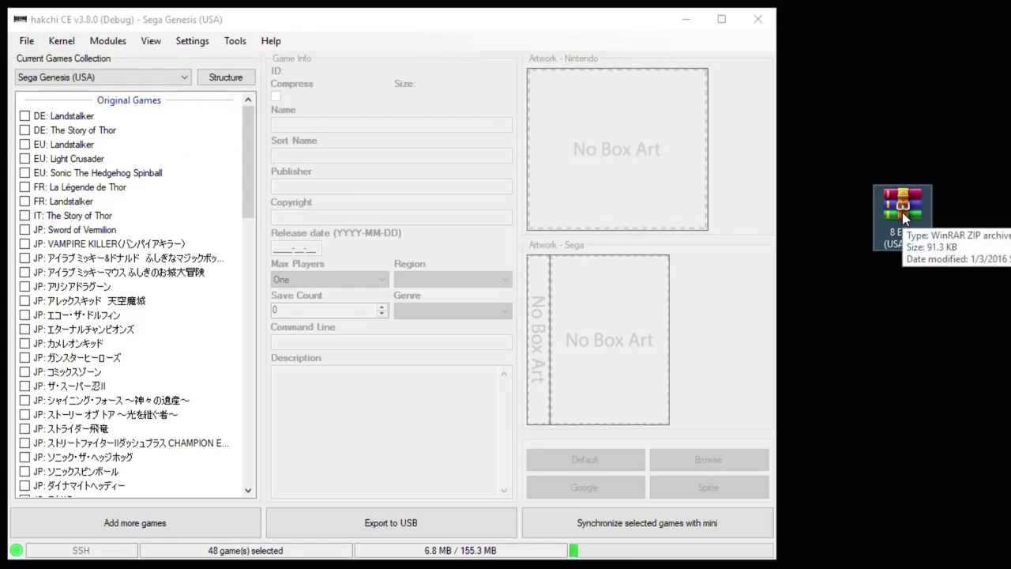
# Add the 8 Eyes zip to the games list and set its emulation core to FCEUmm.
pyautogui.moveTo(902, 212); pyautogui.dragTo(71, 270)
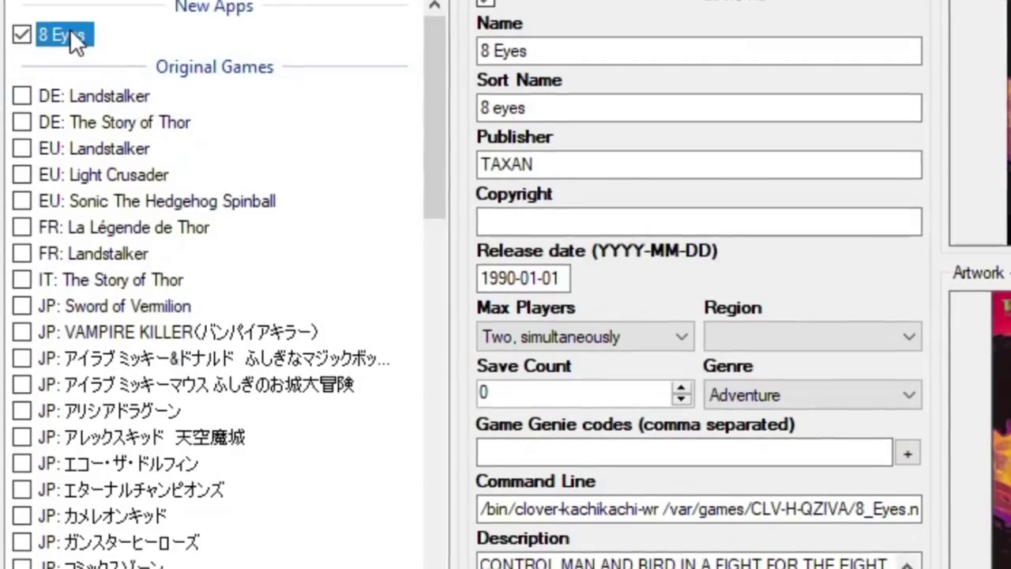
pyautogui.rightClick(55, 118)
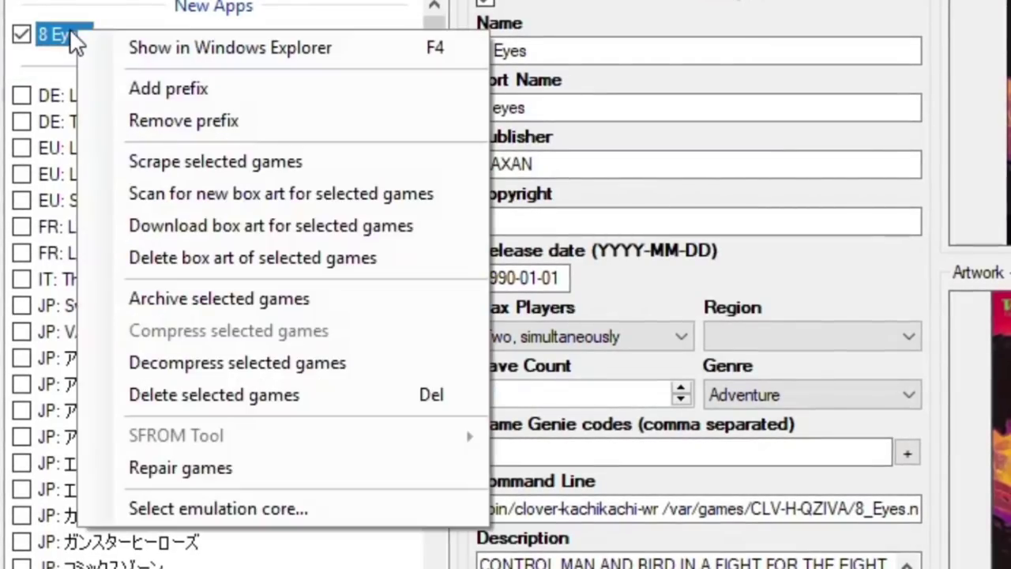
pyautogui.click(258, 519)
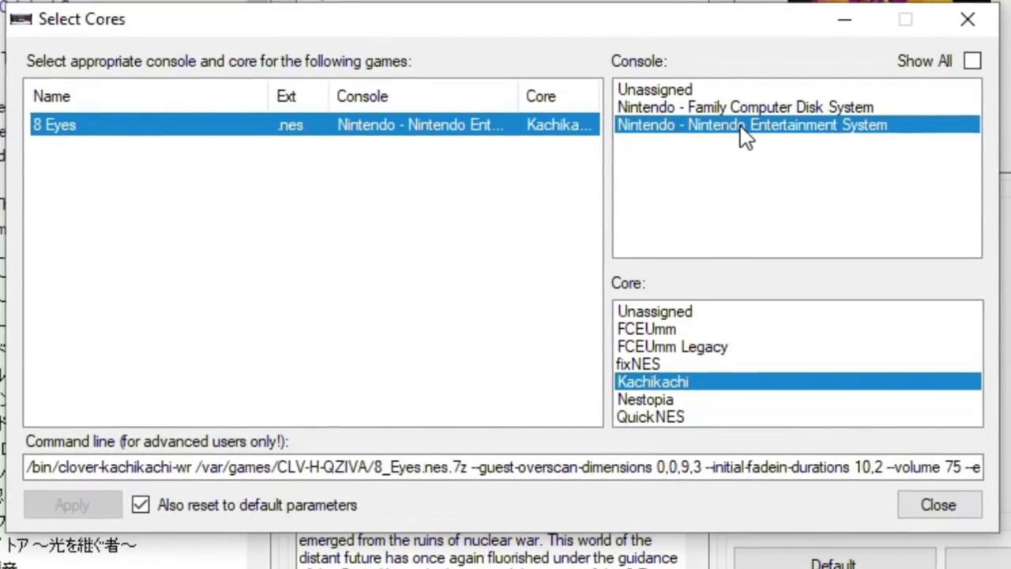
pyautogui.click(651, 328)
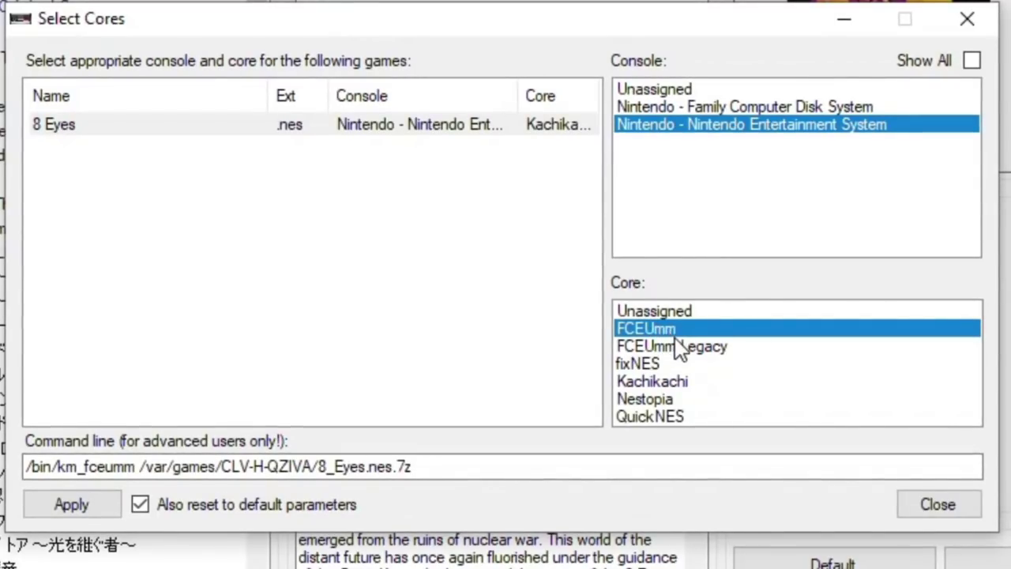
pyautogui.click(71, 506)
pyautogui.click(938, 508)
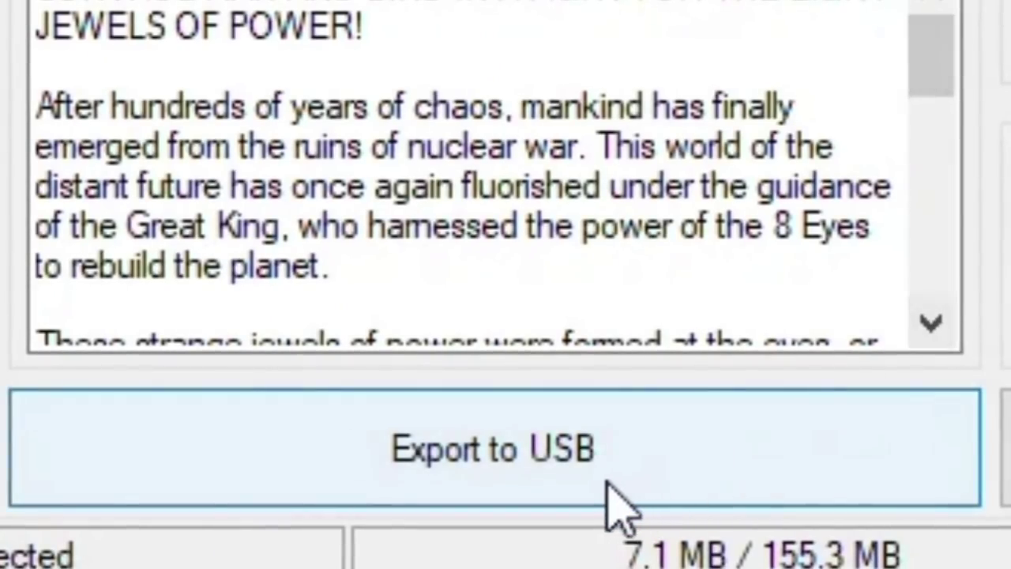
pyautogui.click(299, 439)
pyautogui.click(345, 270)
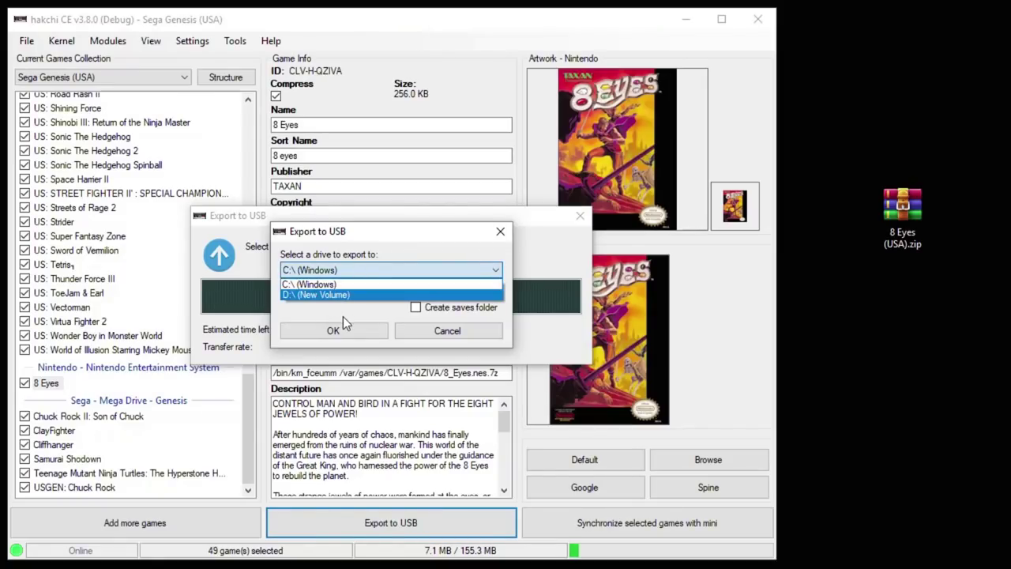
pyautogui.click(342, 311)
pyautogui.click(331, 335)
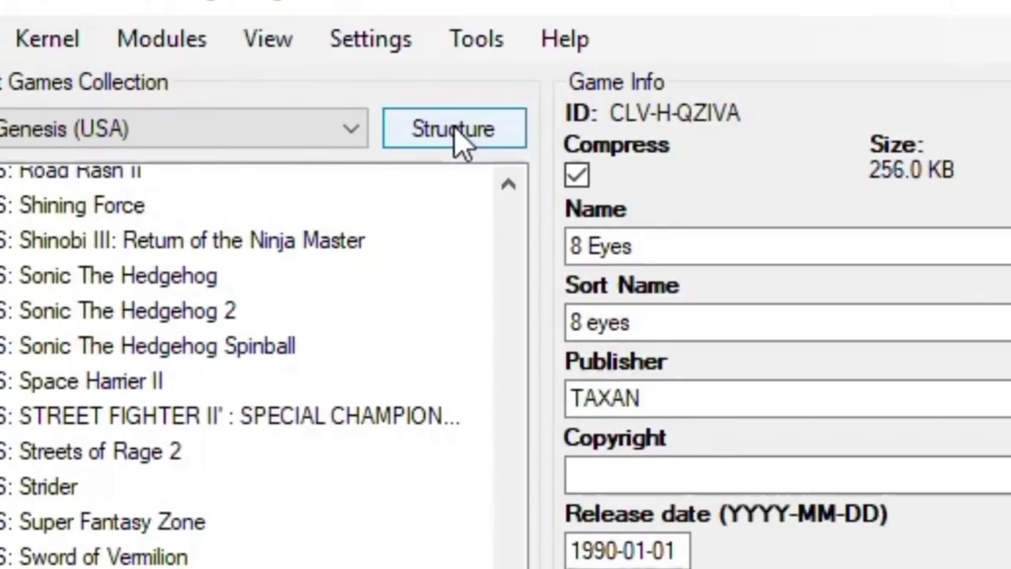
# Split games equally into folders, give the Nintendo folder the folder_l icon, and sync to the mini.
pyautogui.click(455, 134)
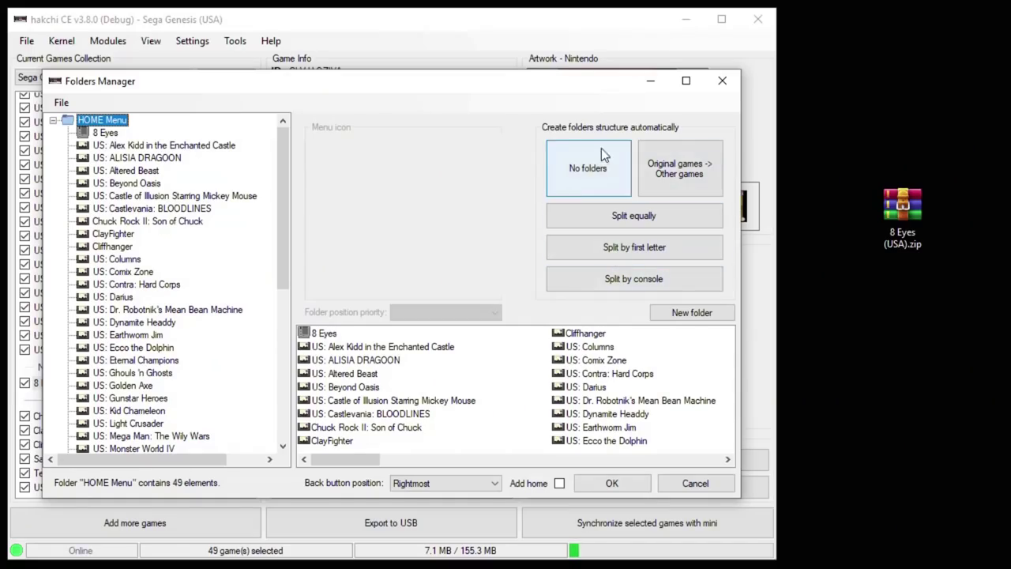
pyautogui.click(572, 214)
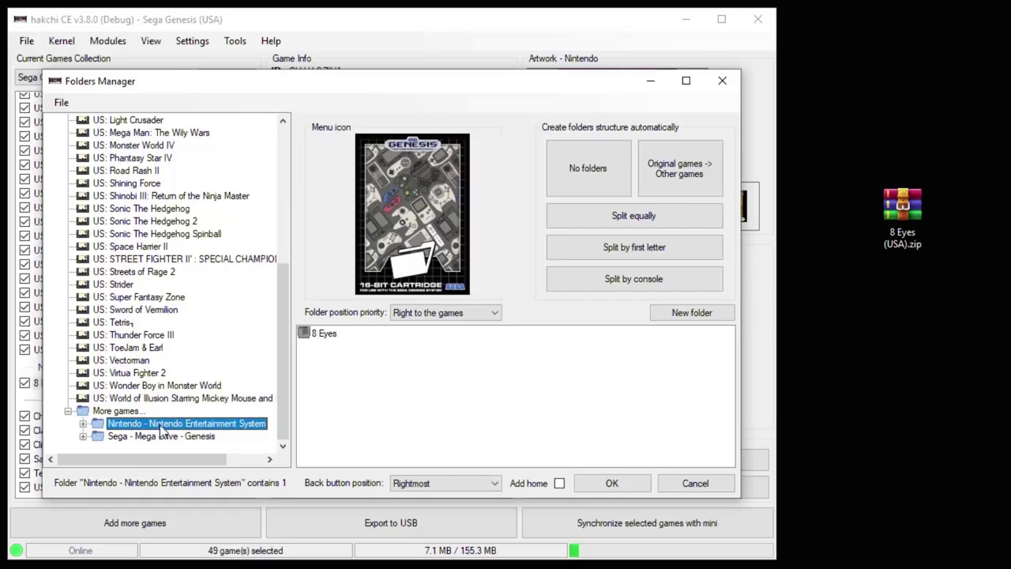
pyautogui.click(403, 220)
pyautogui.click(208, 295)
pyautogui.click(210, 305)
pyautogui.click(211, 315)
pyautogui.scroll(-1, 212, 337)
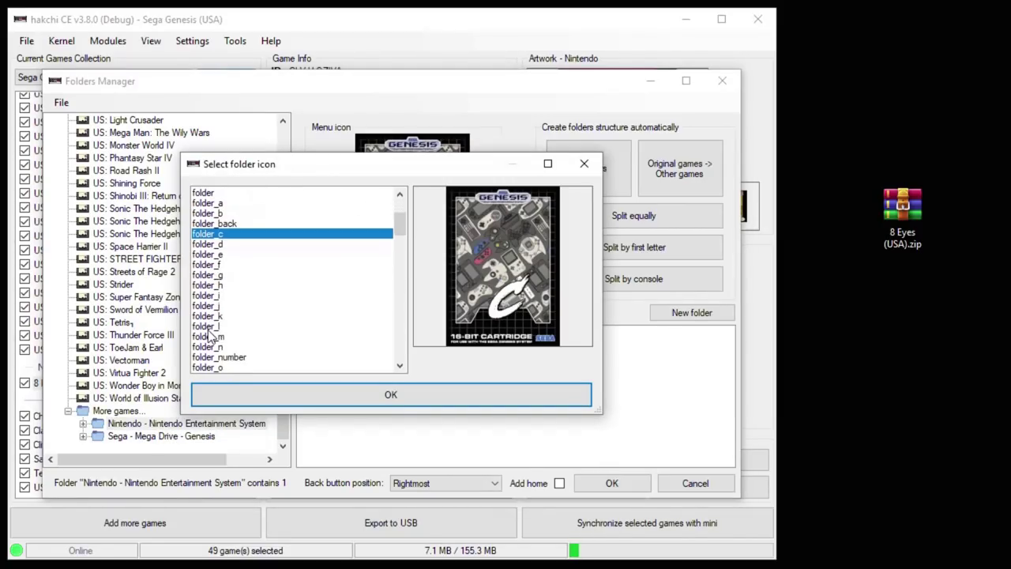
pyautogui.click(207, 325)
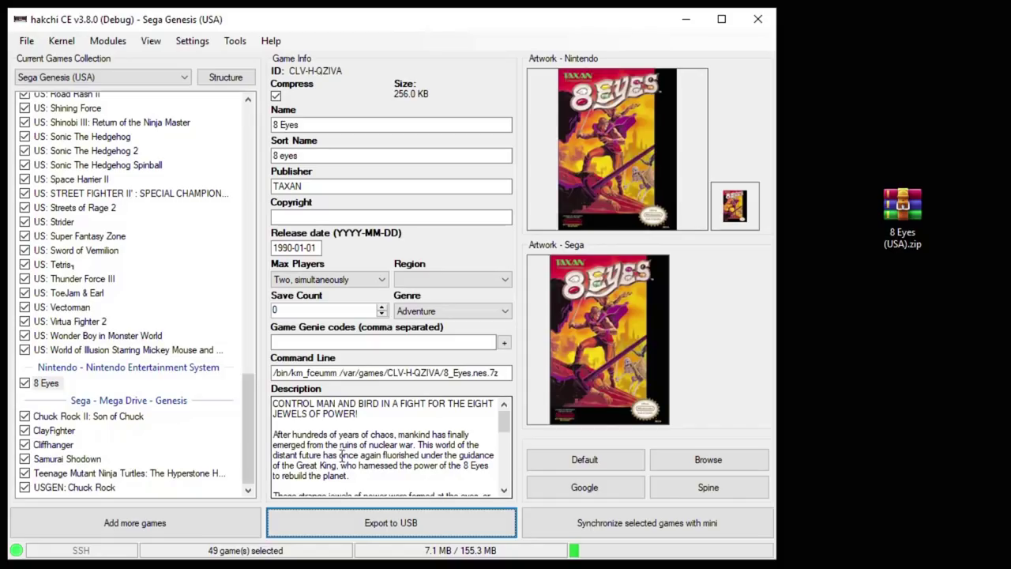
pyautogui.click(654, 519)
pyautogui.click(562, 344)
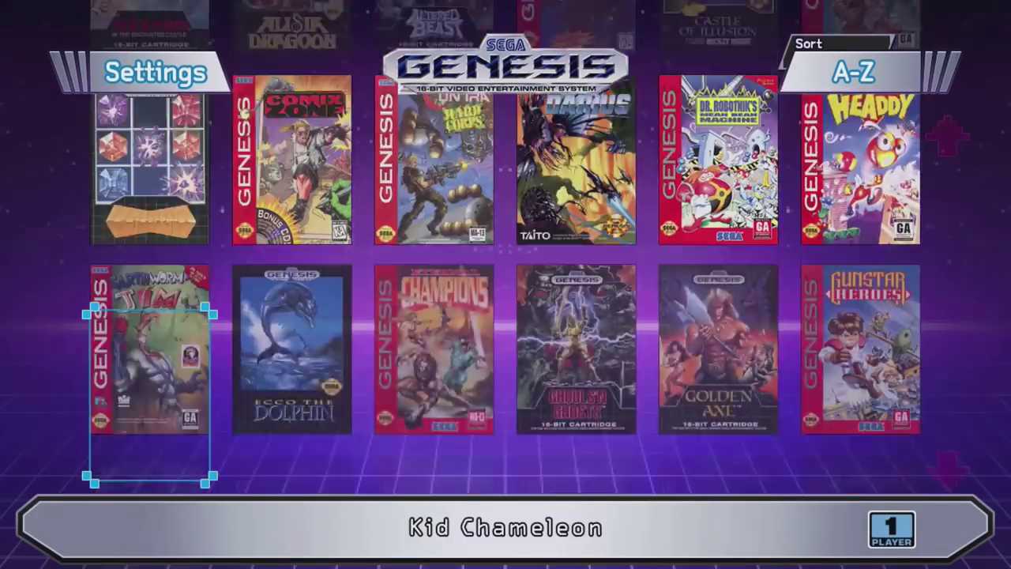
# Open More games, confirm 8 Eyes is in the Nintendo folder, then open the Sega Genesis folder.
pyautogui.press('Down')
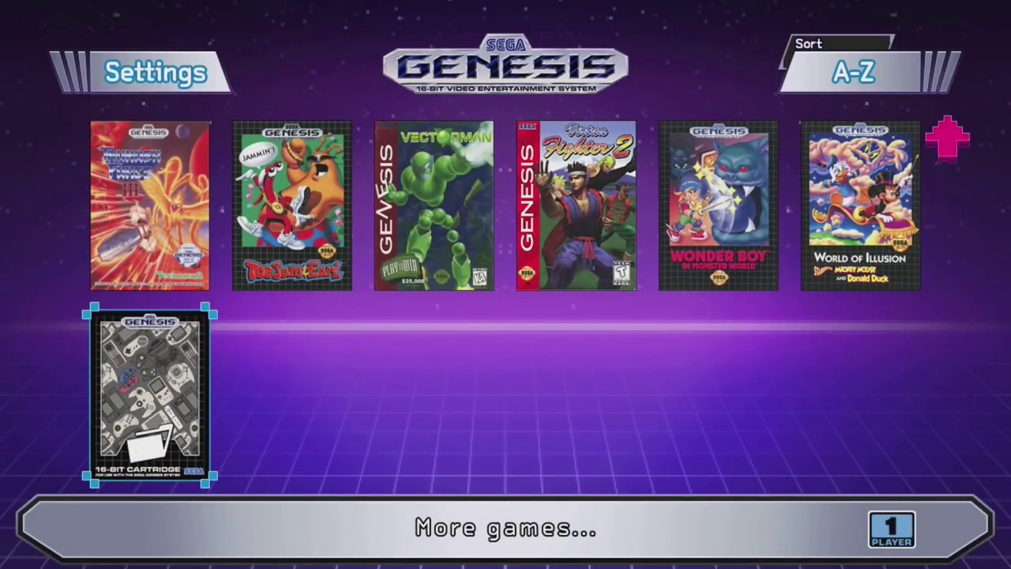
pyautogui.press('Return')
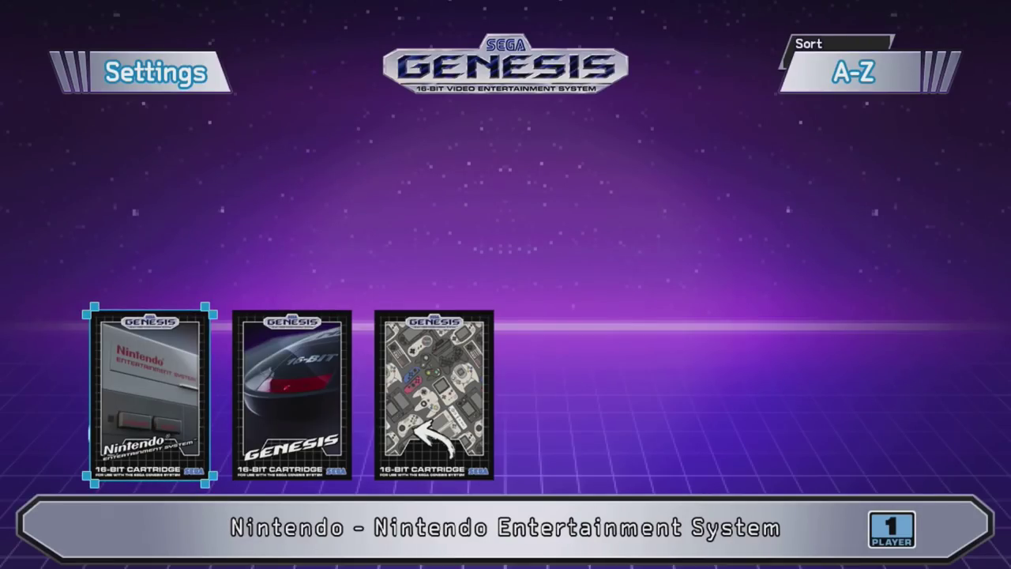
pyautogui.press('Right')
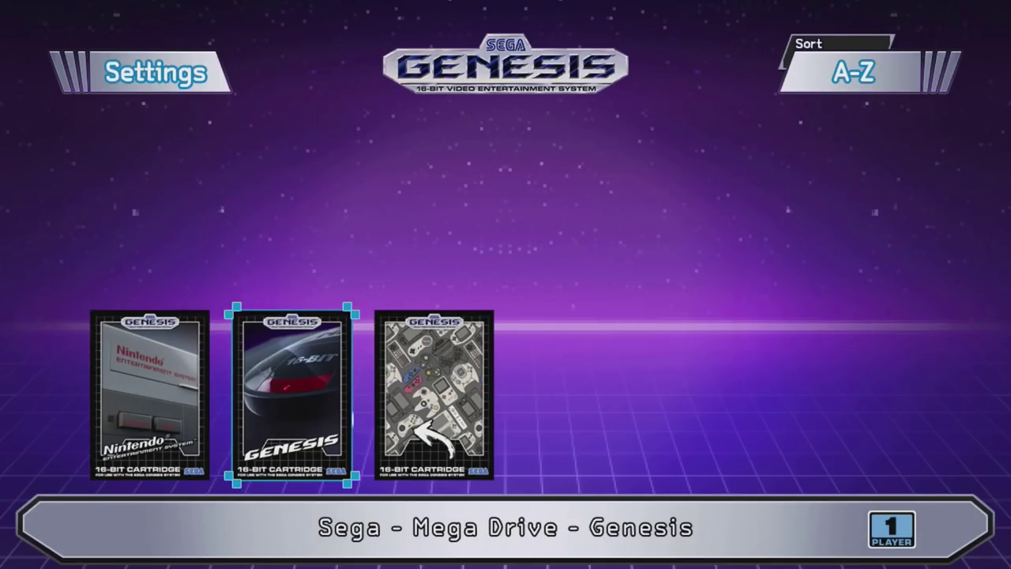
pyautogui.press('Left')
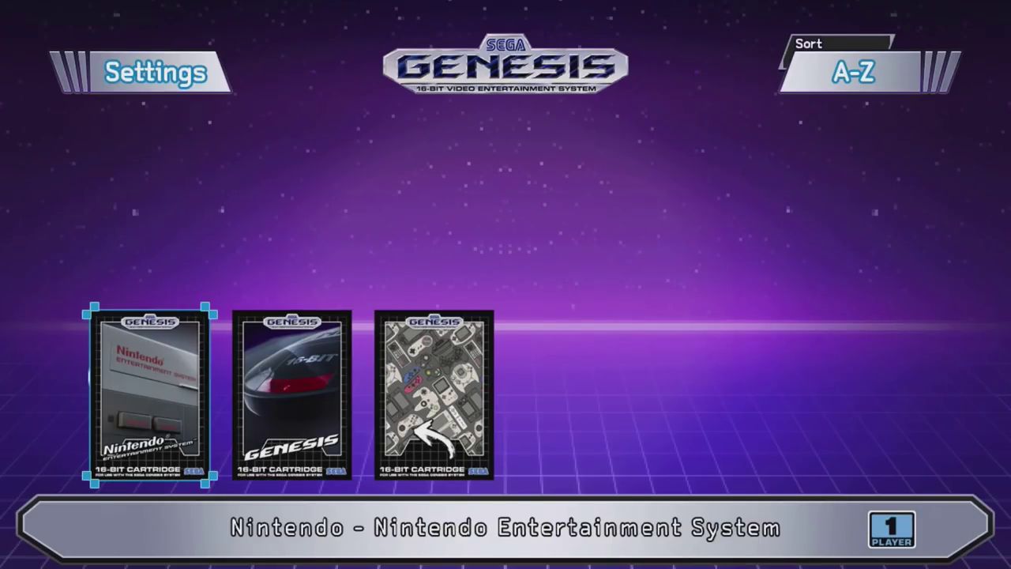
pyautogui.press('Return')
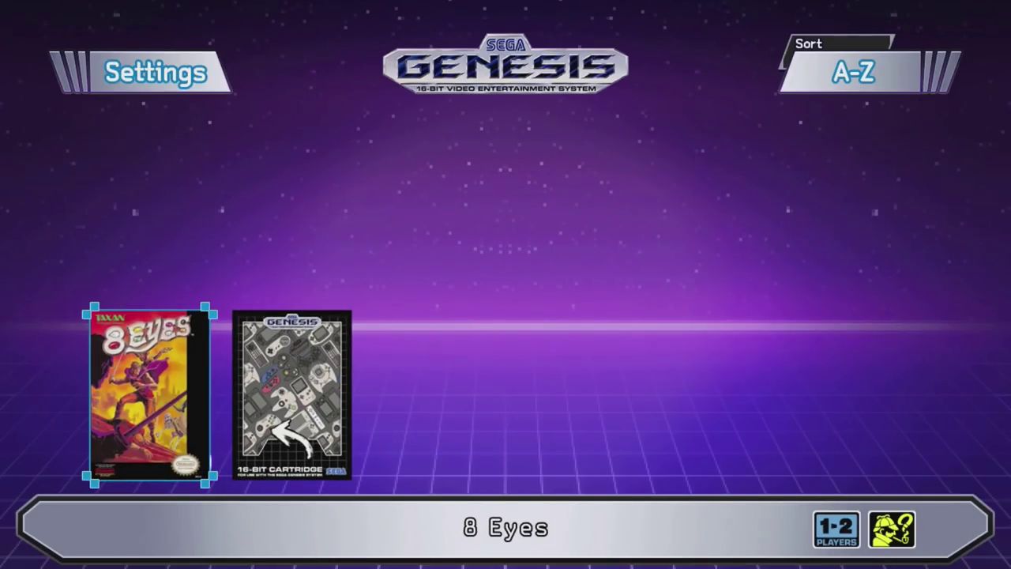
pyautogui.press('Escape')
pyautogui.press('Return')
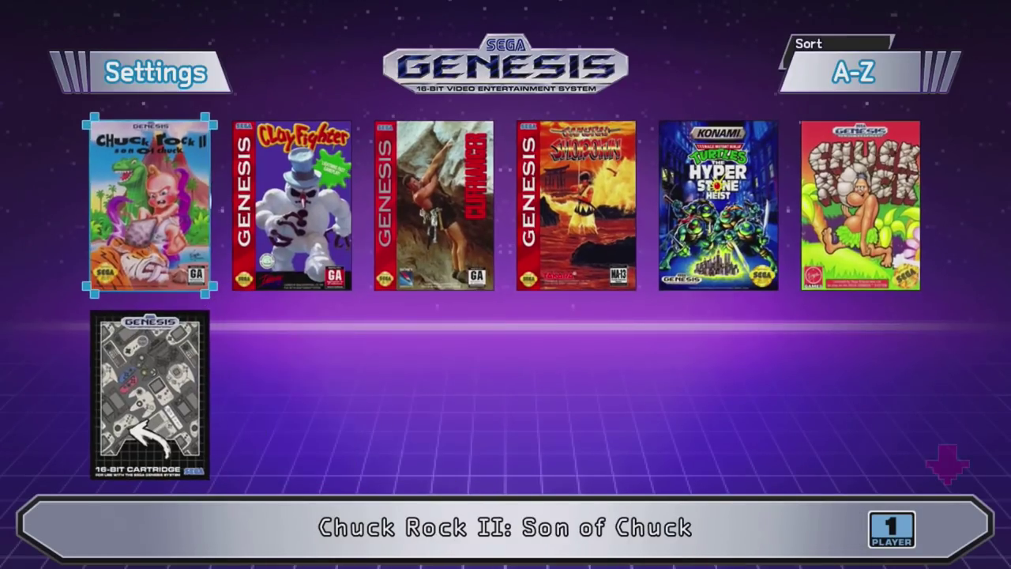
pyautogui.press('Right')
pyautogui.press('Right')
pyautogui.press('Right')
pyautogui.press('Right')
pyautogui.press('Right')
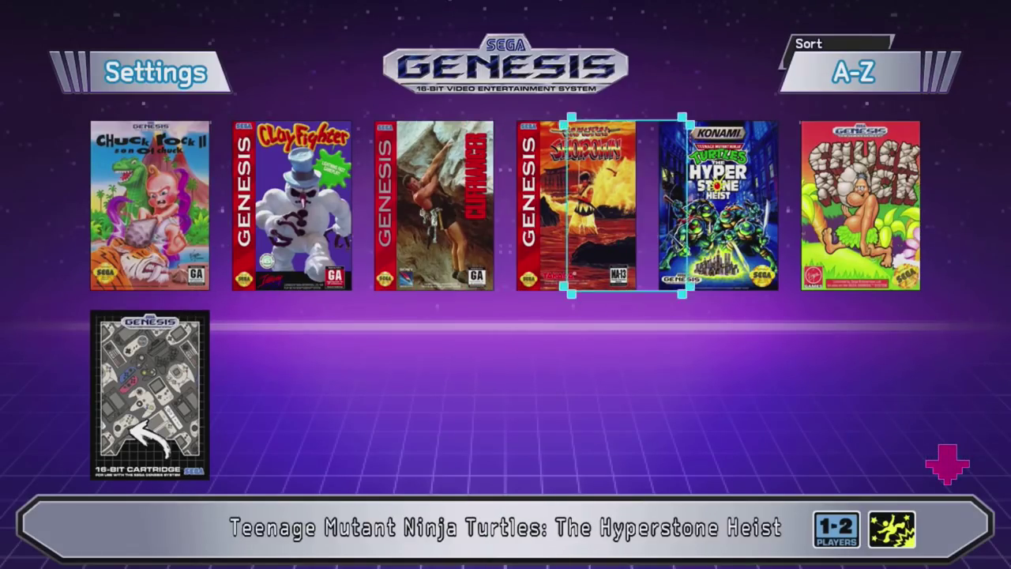
# Start Samurai Shodown and fight Kyoshiro with jumping and crouching slashes.
pyautogui.press('Left')
pyautogui.press('Left')
pyautogui.press('Return')
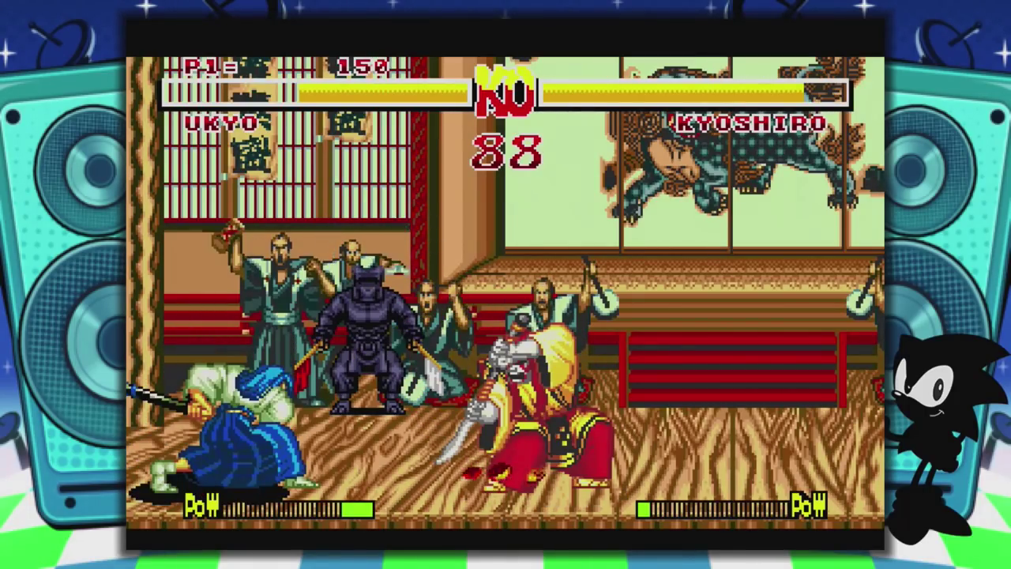
pyautogui.press('Up')
pyautogui.press('x')
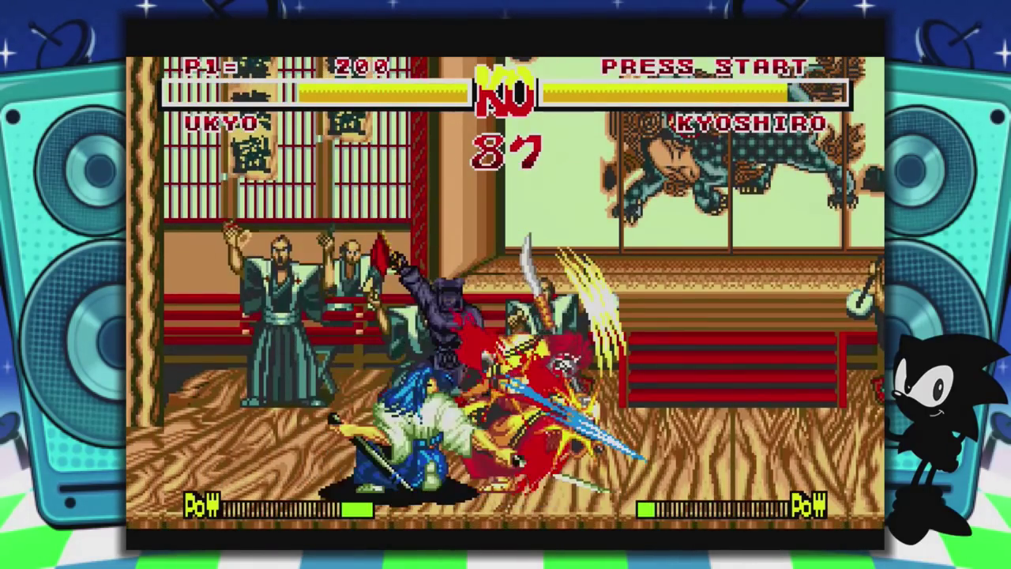
pyautogui.press('x')
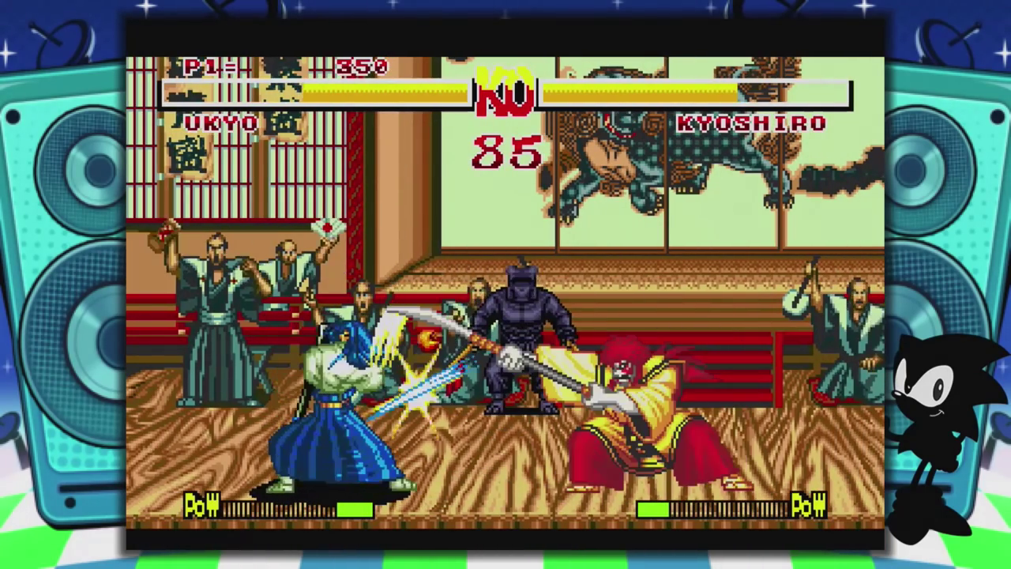
pyautogui.press('Up')
pyautogui.press('x')
pyautogui.press('x')
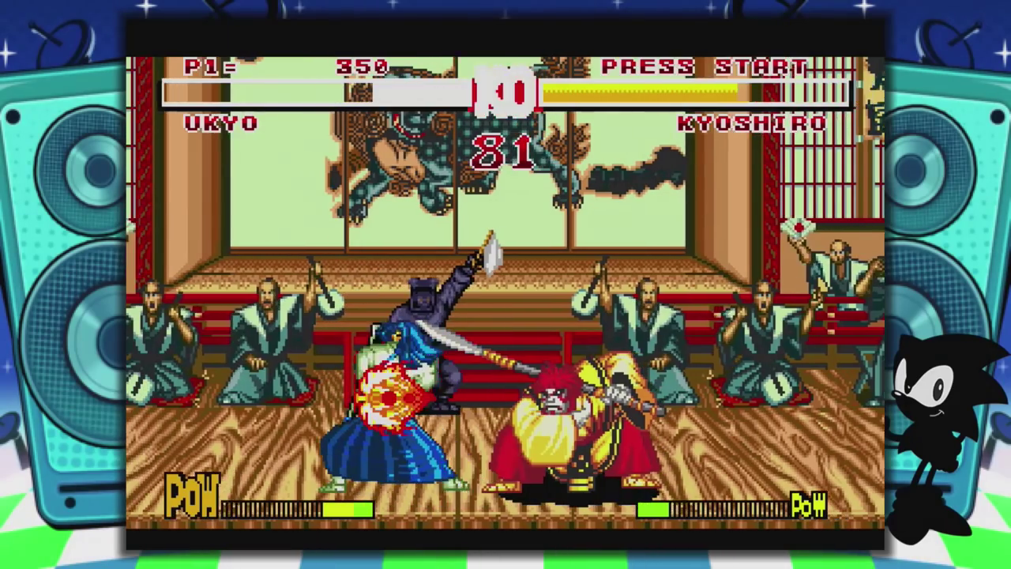
pyautogui.press('x')
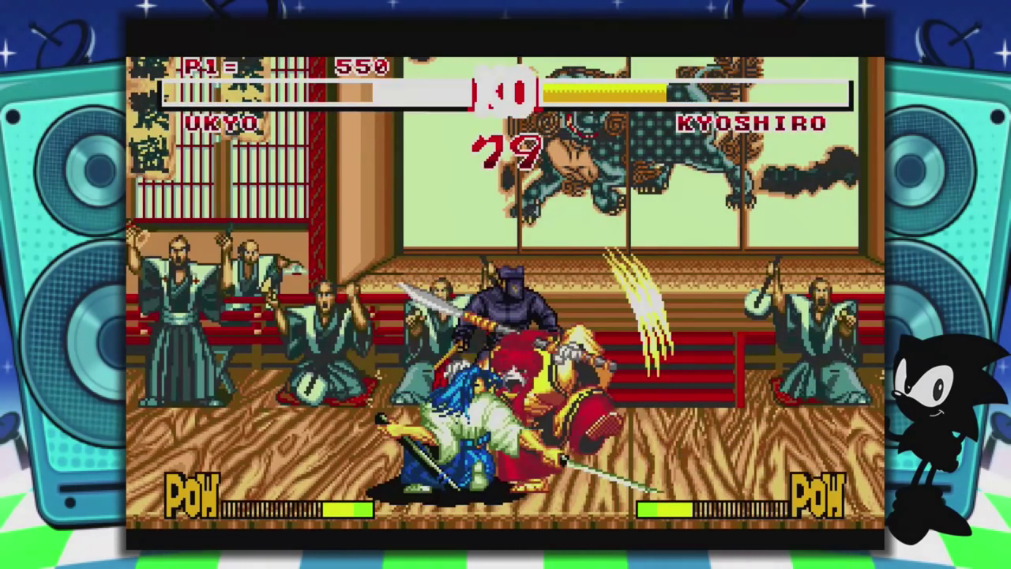
pyautogui.press('Up')
pyautogui.press('x')
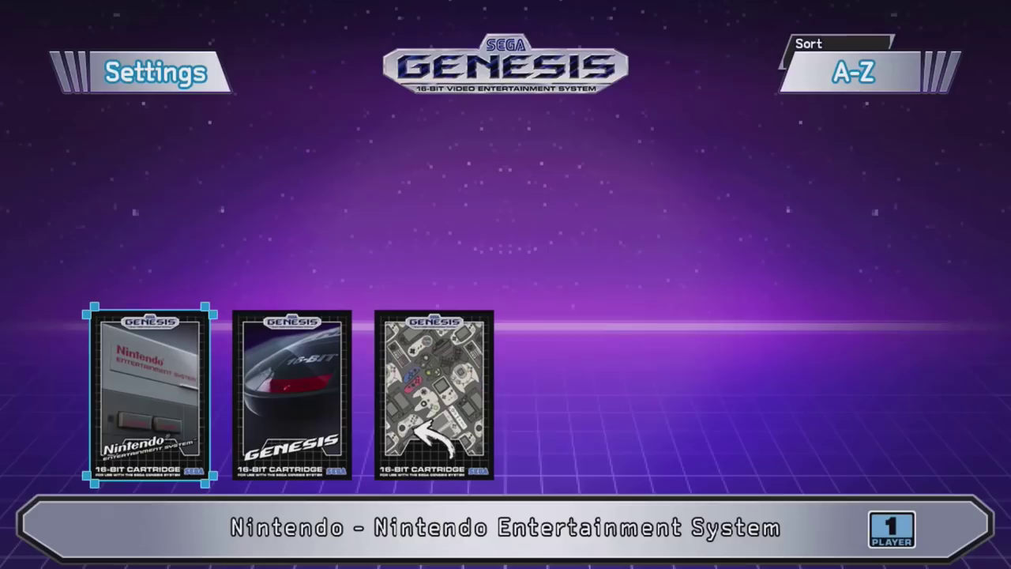
# Launch 8 Eyes from its folder and start a one-player game on the Arabia stage.
pyautogui.press('Return')
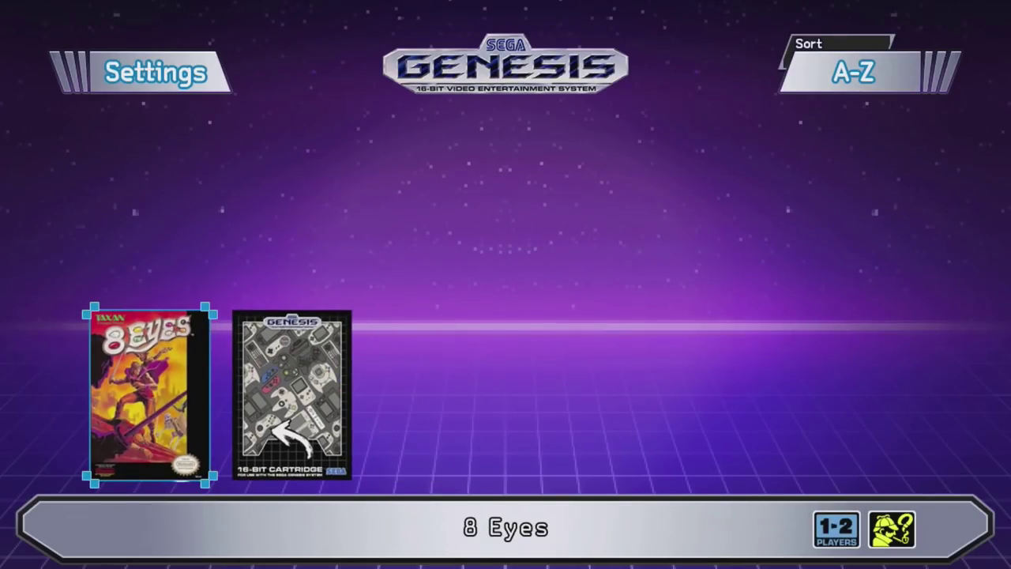
pyautogui.press('Return')
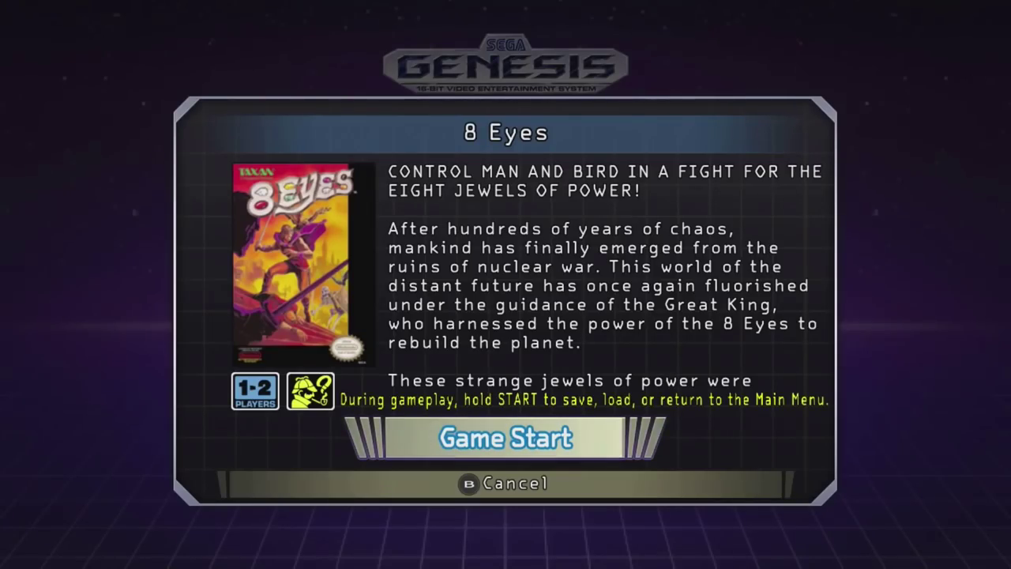
pyautogui.press('Return')
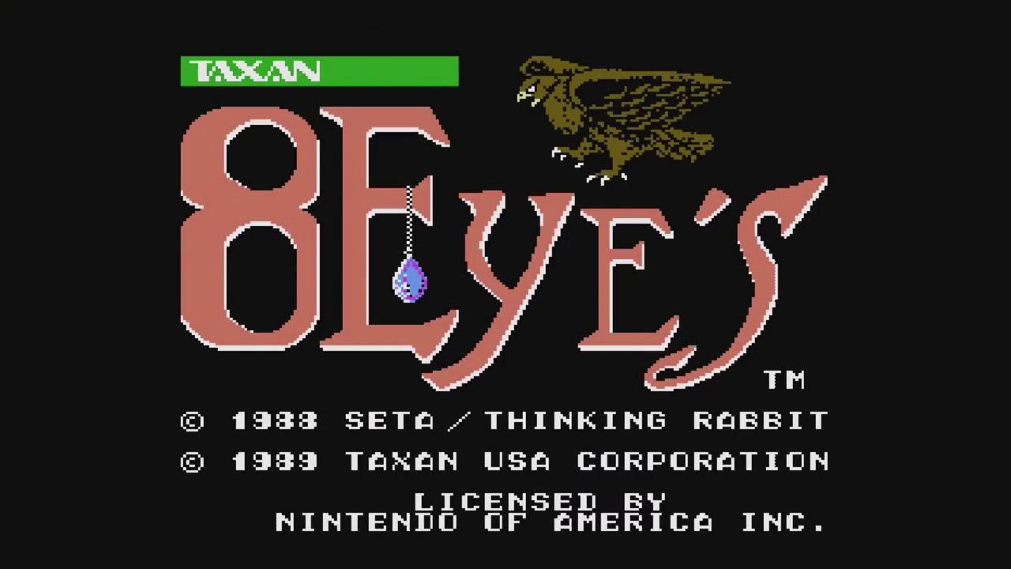
pyautogui.press('Return')
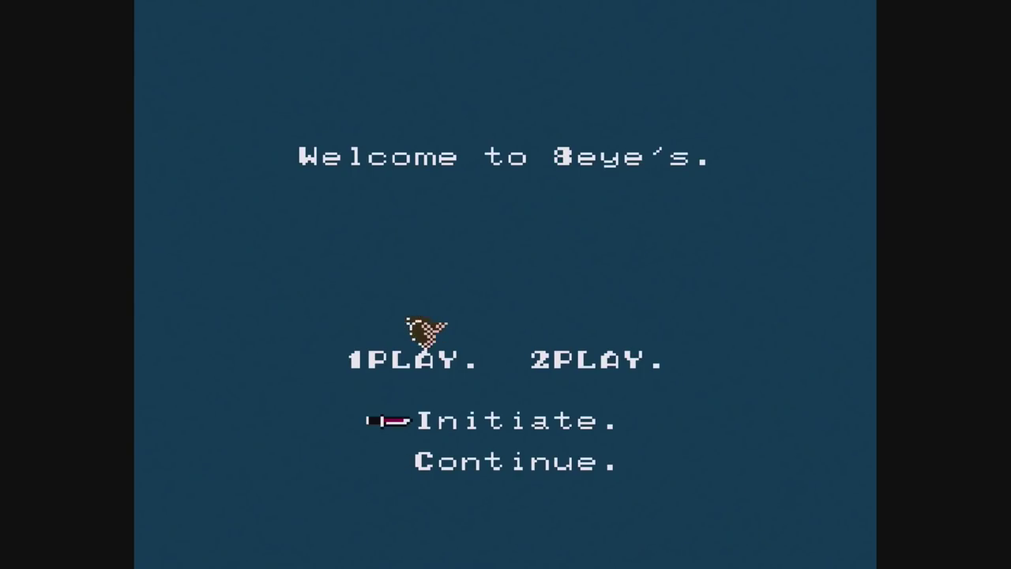
pyautogui.press('Return')
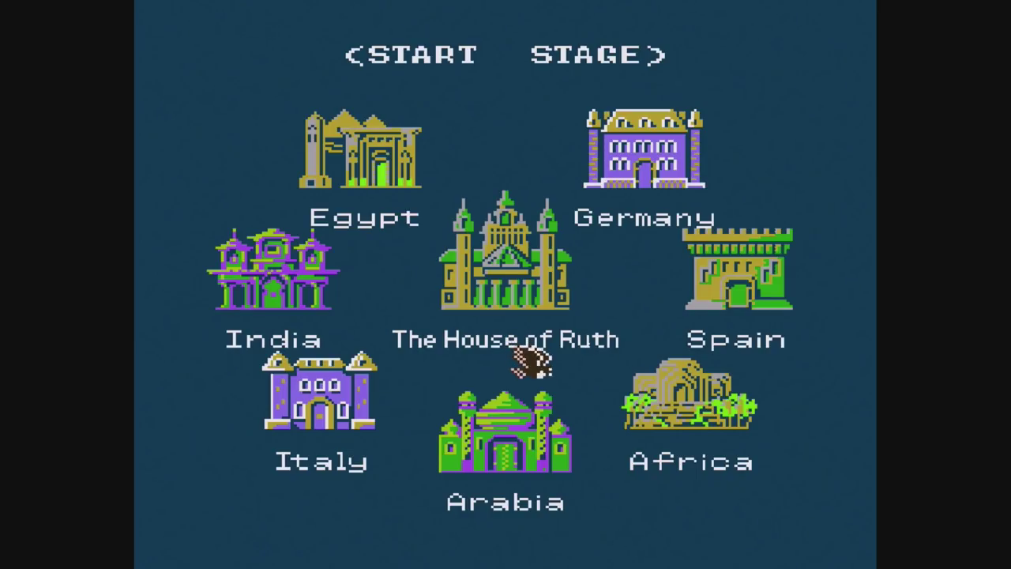
pyautogui.press('Return')
# Walk and jump the hero across the palace to the opened doorway.
pyautogui.press('Right')
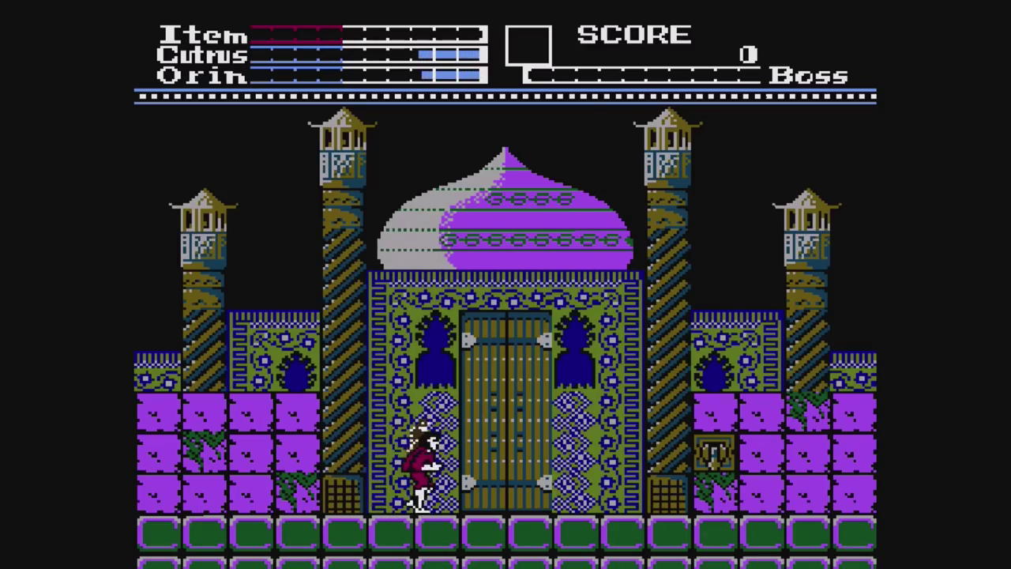
pyautogui.press('x')
pyautogui.press('Left')
pyautogui.press('Right')
pyautogui.press('x')
pyautogui.press('Right')
pyautogui.press('Left')
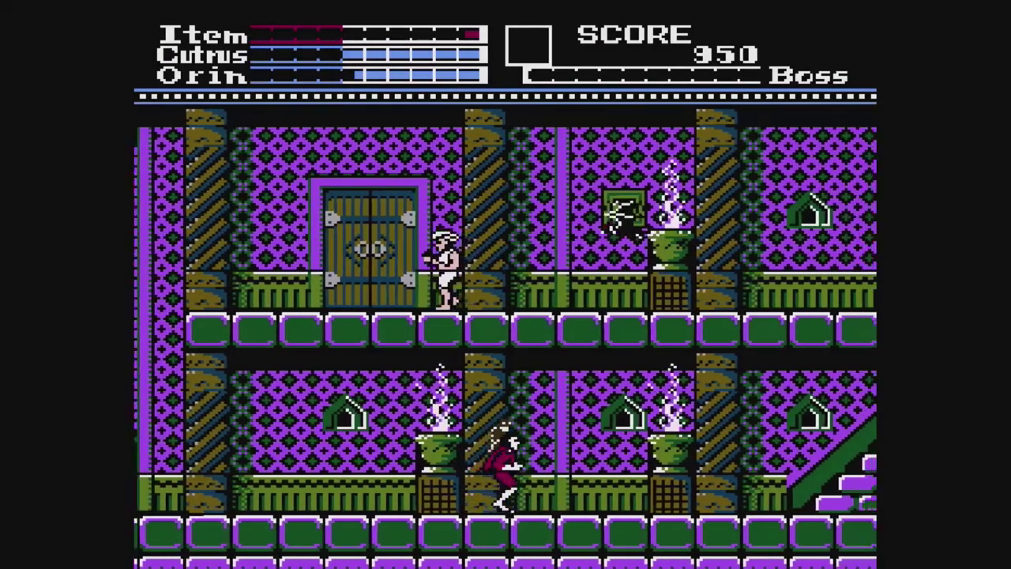
pyautogui.press('Right')
# Fight through the room, killing the bat and throwing crosses, then bring up the RetroArch menu with F1.
pyautogui.press('x')
pyautogui.press('shift')
pyautogui.press('x')
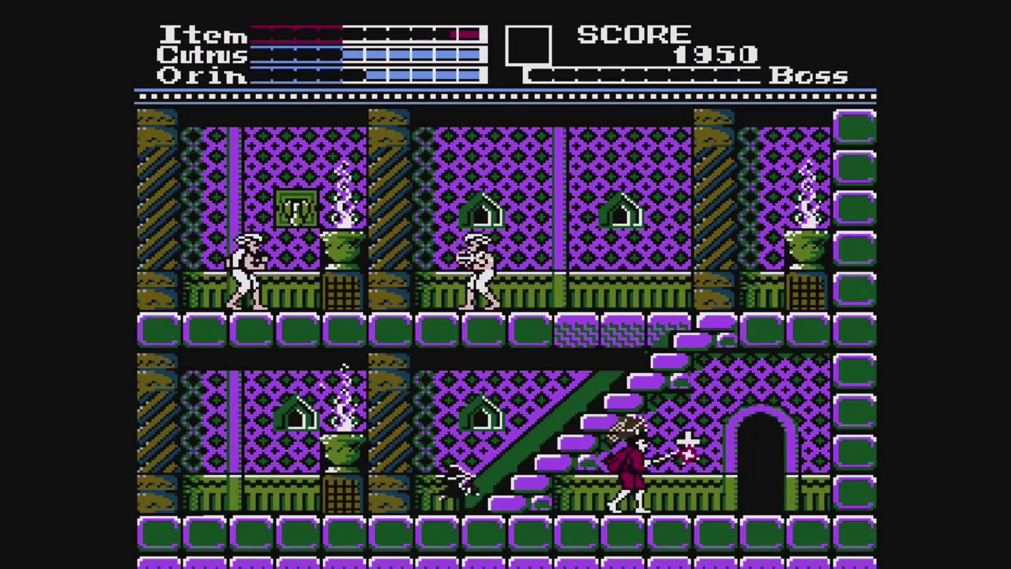
pyautogui.press('Right')
pyautogui.press('Left')
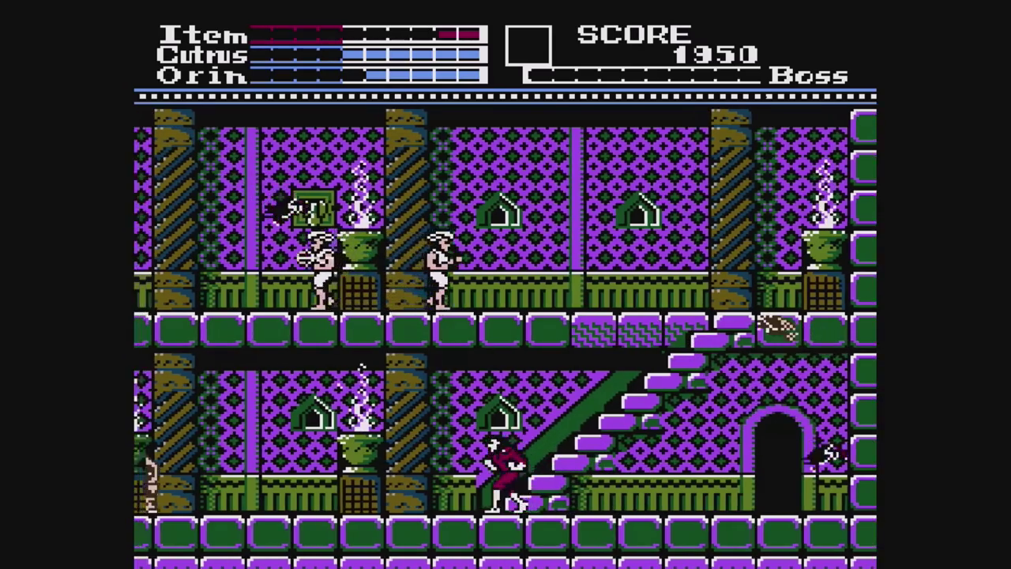
pyautogui.press('Left')
pyautogui.press('Right')
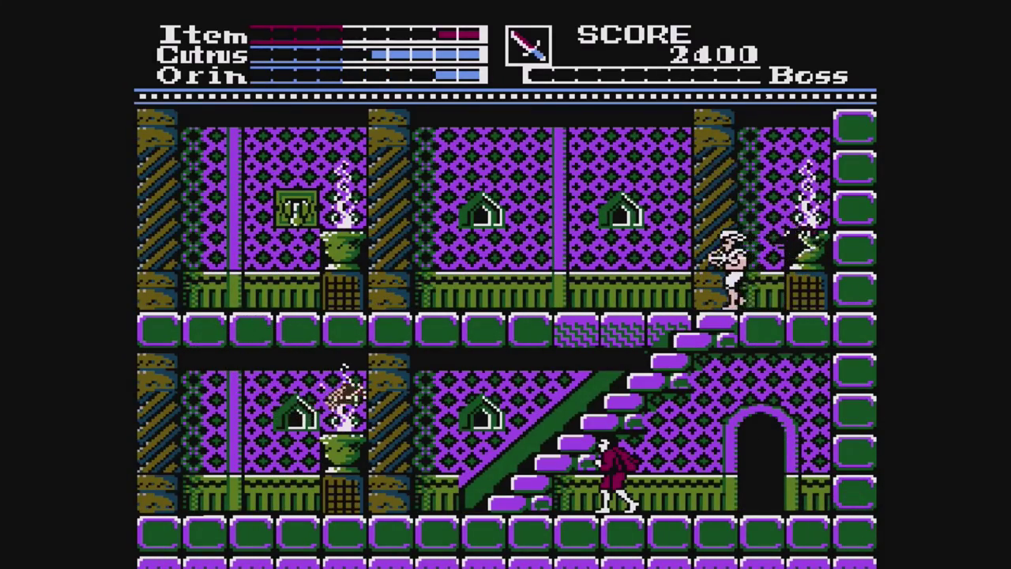
pyautogui.press('F1')
# Set Settings > Input > Hotkey Binds > Menu Toggle Gamepad Combo to Hold Start (2 seconds).
pyautogui.press('BackSpace')
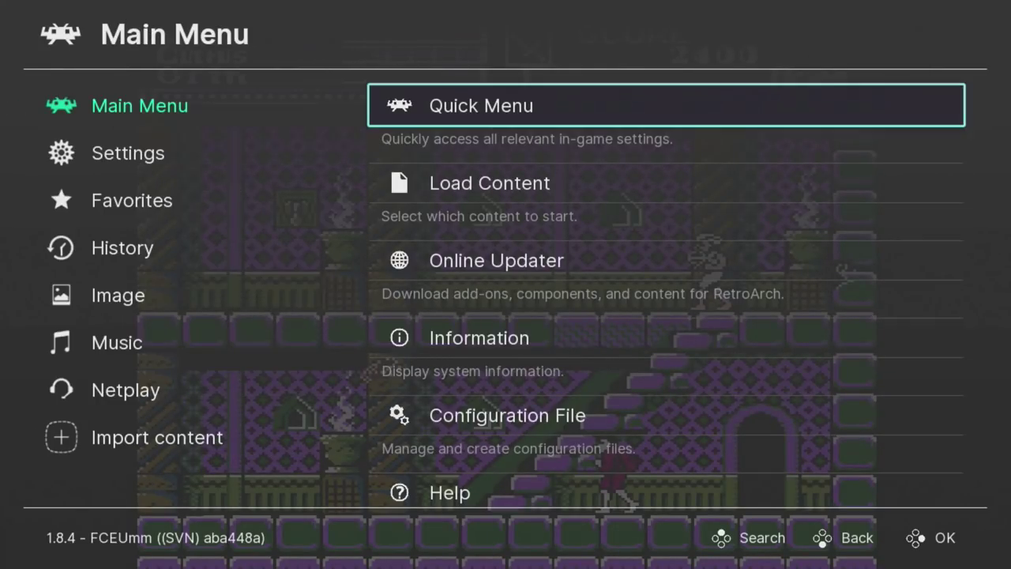
pyautogui.press('Left')
pyautogui.press('Down')
pyautogui.press('Right')
pyautogui.press('Down')
pyautogui.press('Down')
pyautogui.press('Down')
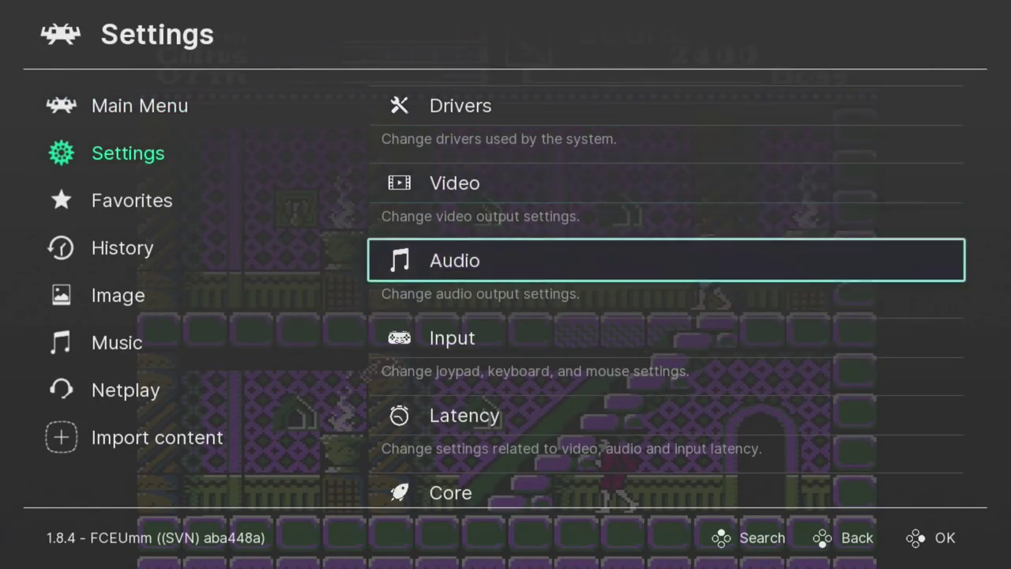
pyautogui.press('Return')
pyautogui.press('Down')
pyautogui.press('Down')
pyautogui.press('Down')
pyautogui.press('Down')
pyautogui.press('Down')
pyautogui.press('Down')
pyautogui.press('Down')
pyautogui.press('Down')
pyautogui.press('Down')
pyautogui.press('Down')
pyautogui.press('Down')
pyautogui.press('Down')
pyautogui.press('Down')
pyautogui.press('Down')
pyautogui.press('Down')
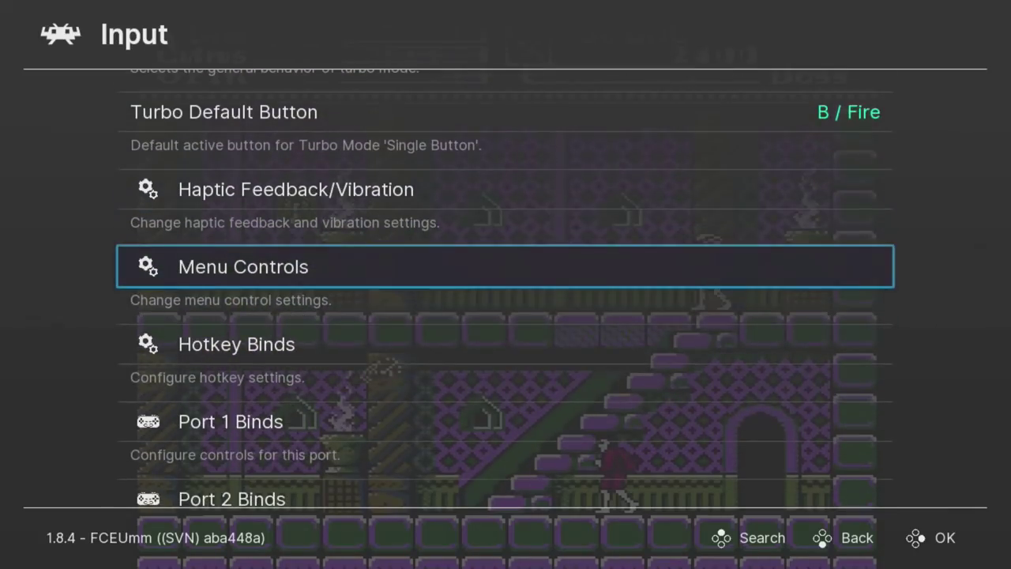
pyautogui.press('Return')
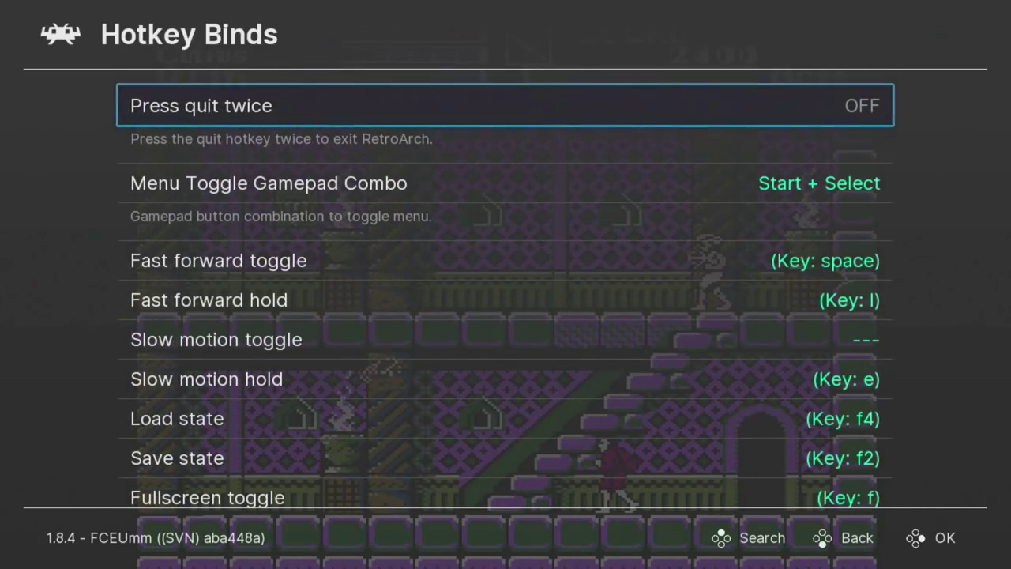
pyautogui.press('Down')
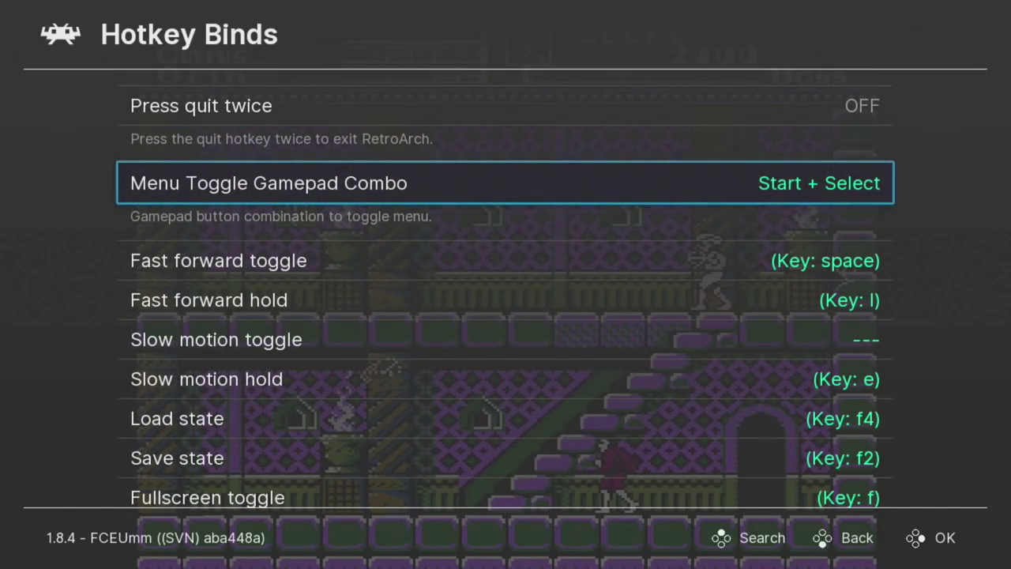
pyautogui.press('Right')
pyautogui.press('Right')
pyautogui.press('Right')
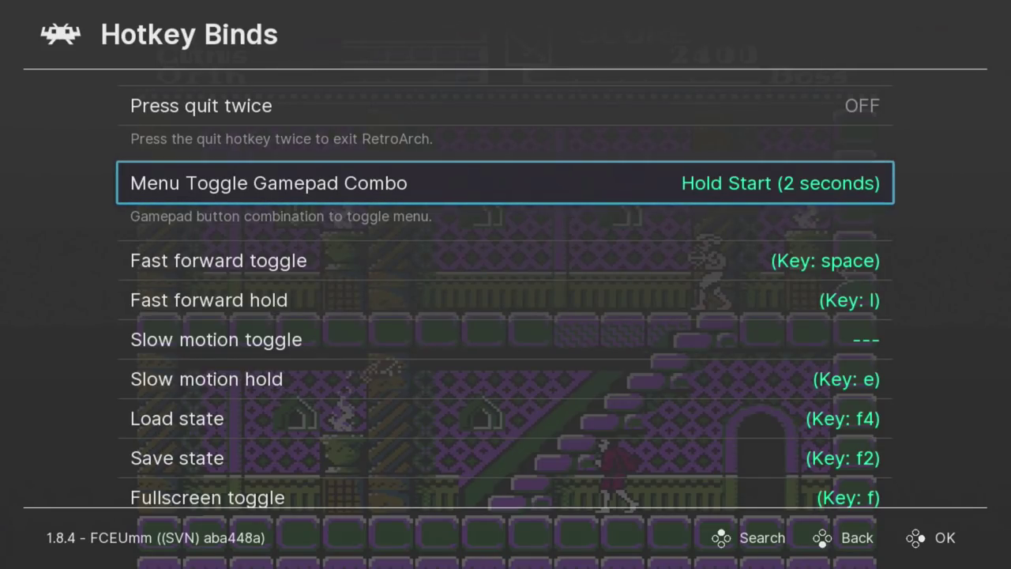
# Resume 8 Eyes and test the new hold-Start menu combo.
pyautogui.press('BackSpace')
pyautogui.press('BackSpace')
pyautogui.press('BackSpace')
pyautogui.press('Up')
pyautogui.press('Right')
pyautogui.press('F1')
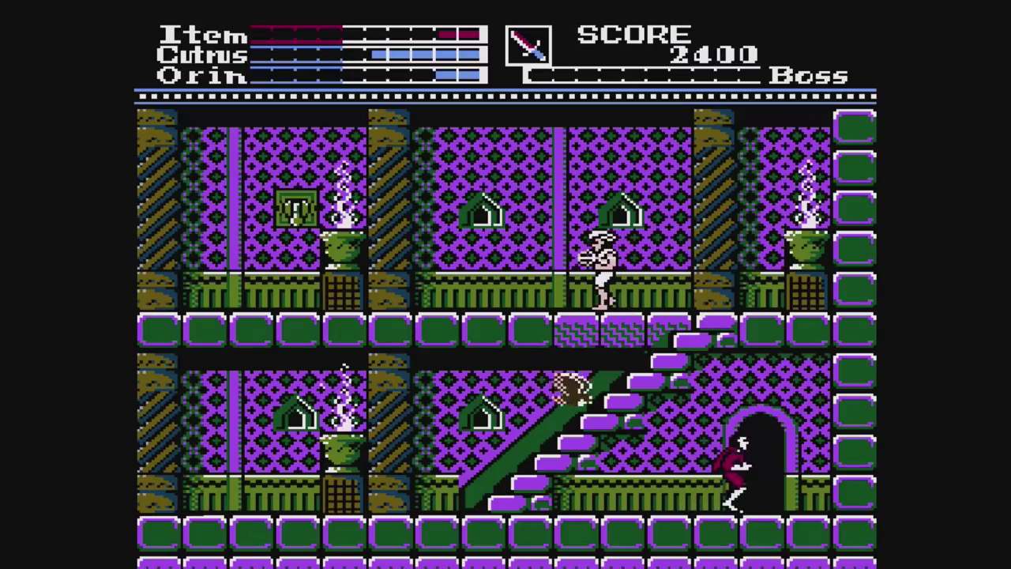
pyautogui.press('Return')
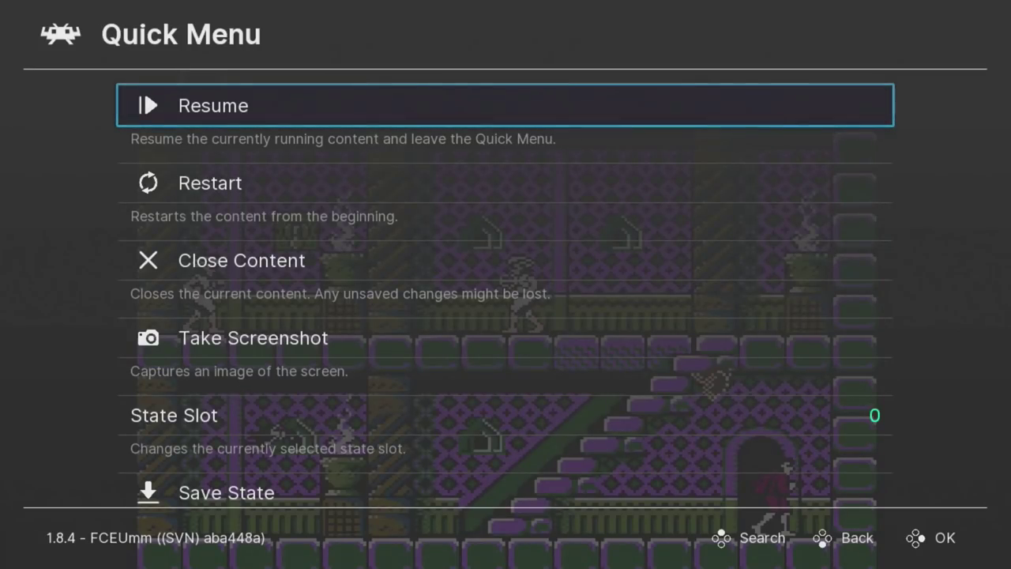
pyautogui.press('Return')
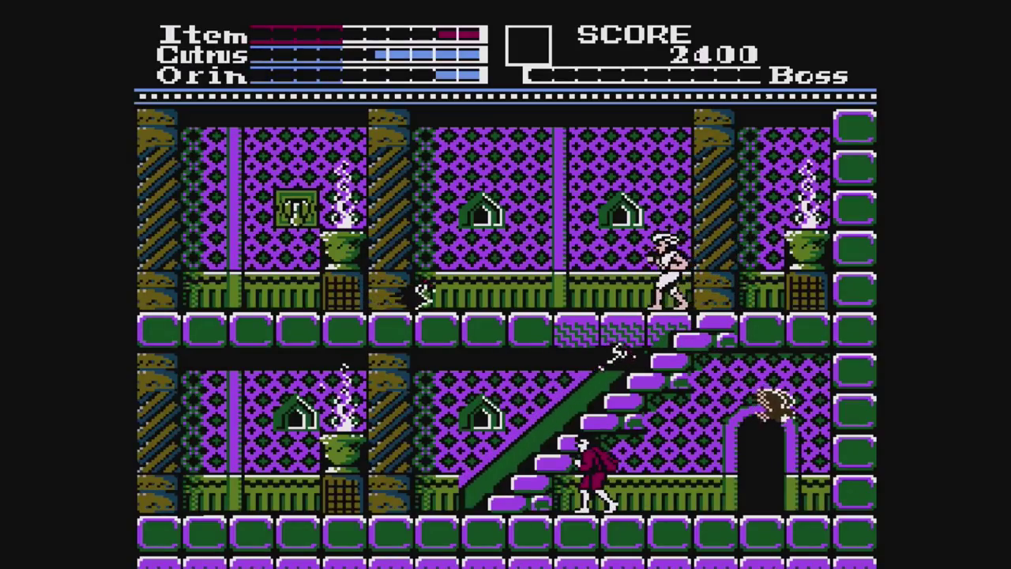
# Quit RetroArch from its main menu to return to the Genesis Mini shelf.
pyautogui.press('Return')
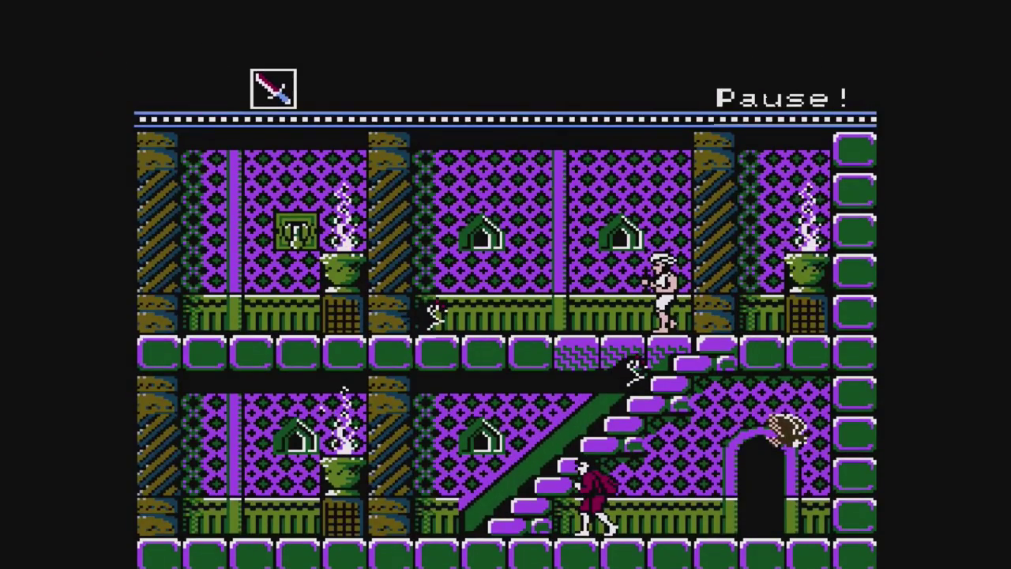
pyautogui.press('BackSpace')
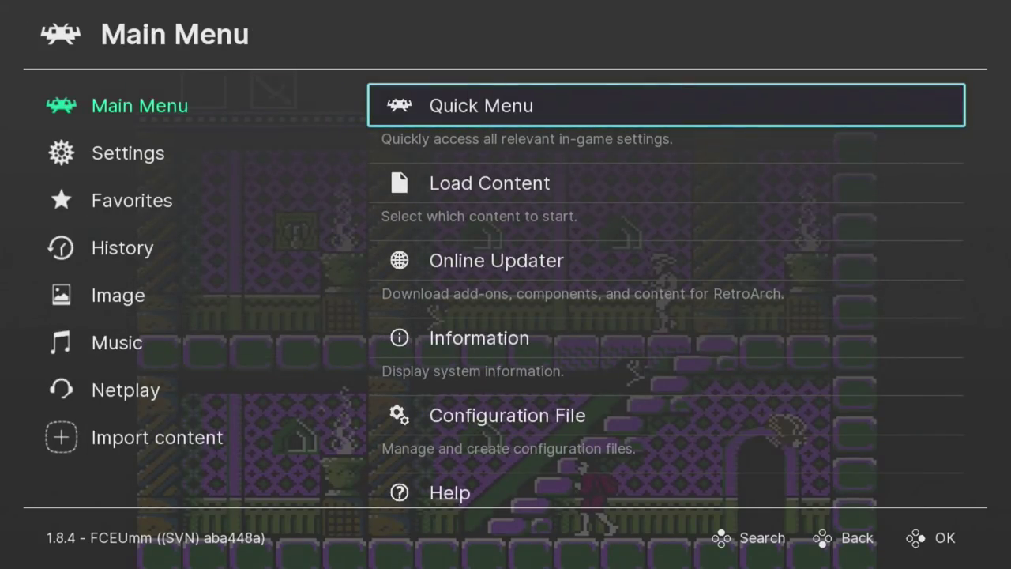
pyautogui.press('Up')
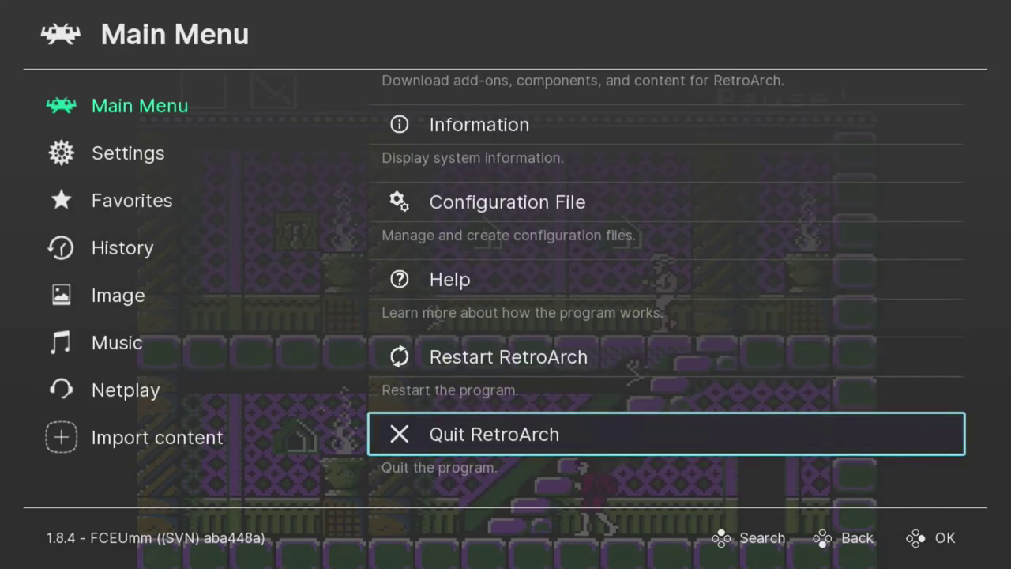
pyautogui.press('Return')
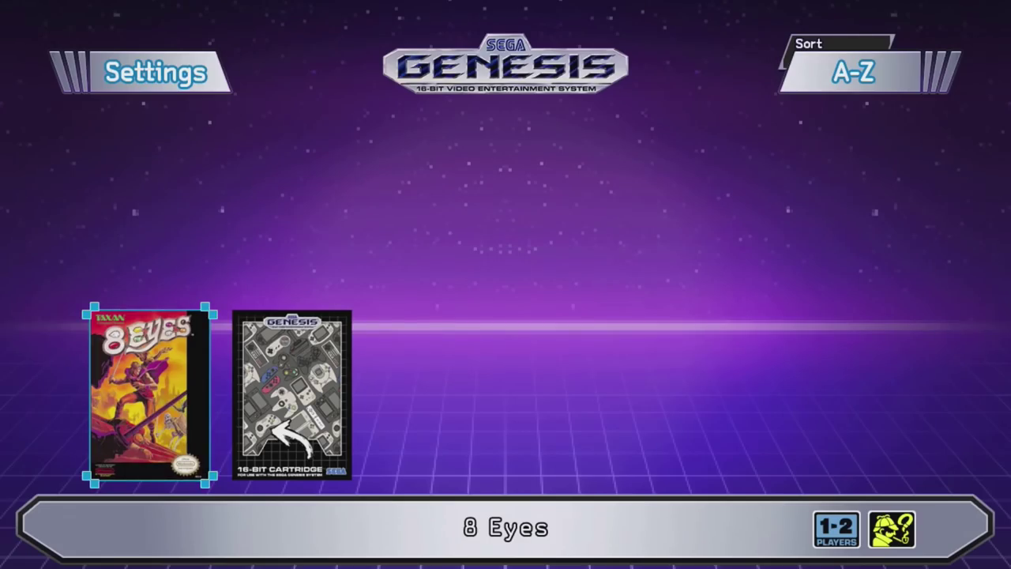